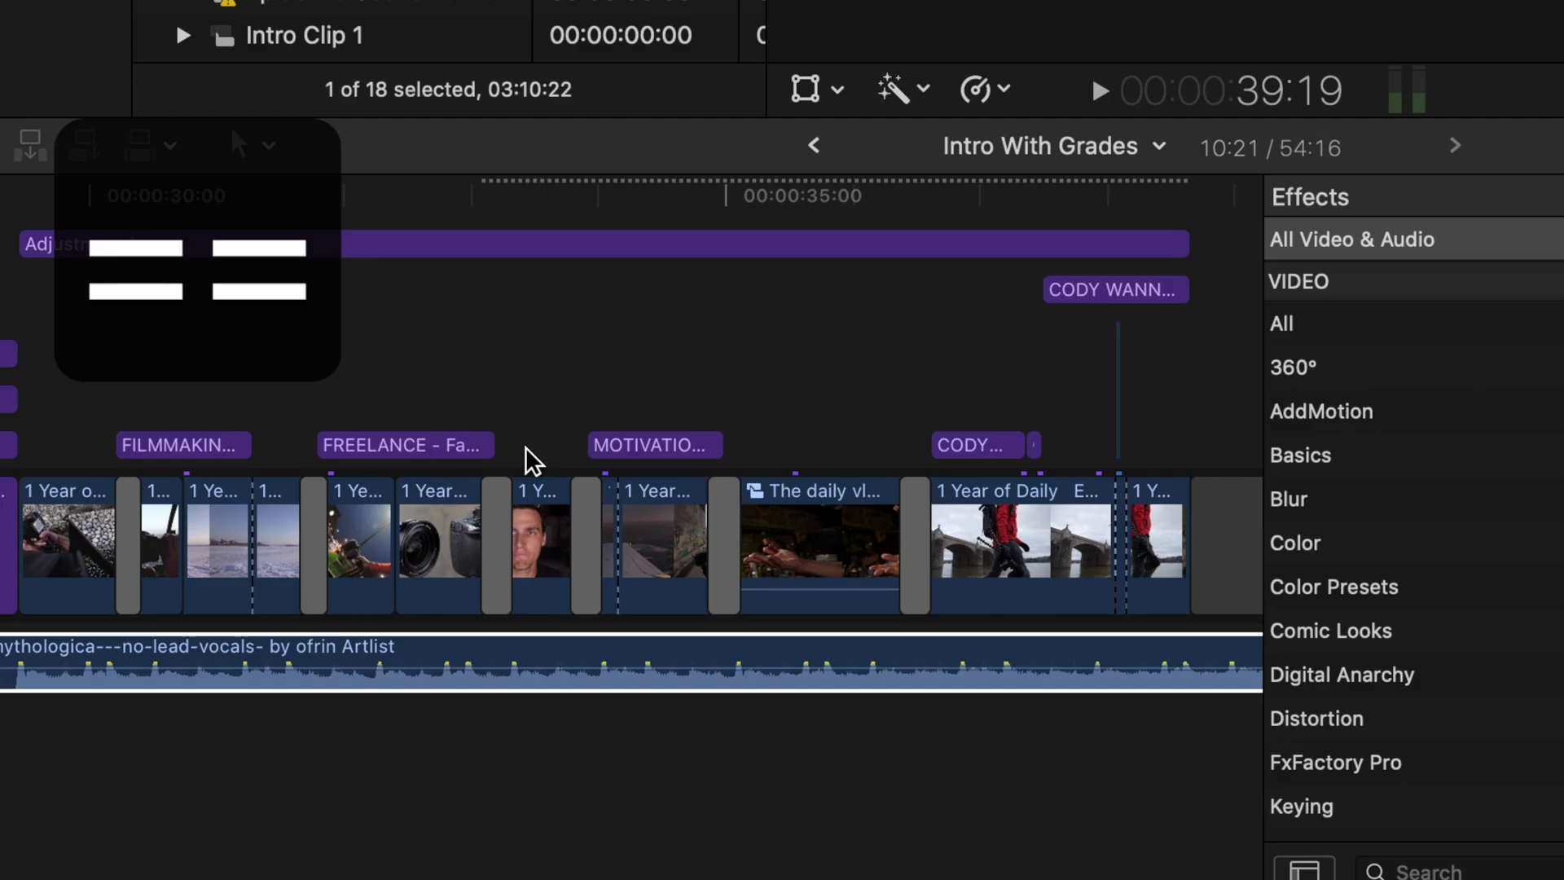
- Trim the music clip so it ends at the end of the last video clip
scroll(631, 550, "right", 3)
left_click(168, 631)
left_click_drag(96, 587, 963, 610)
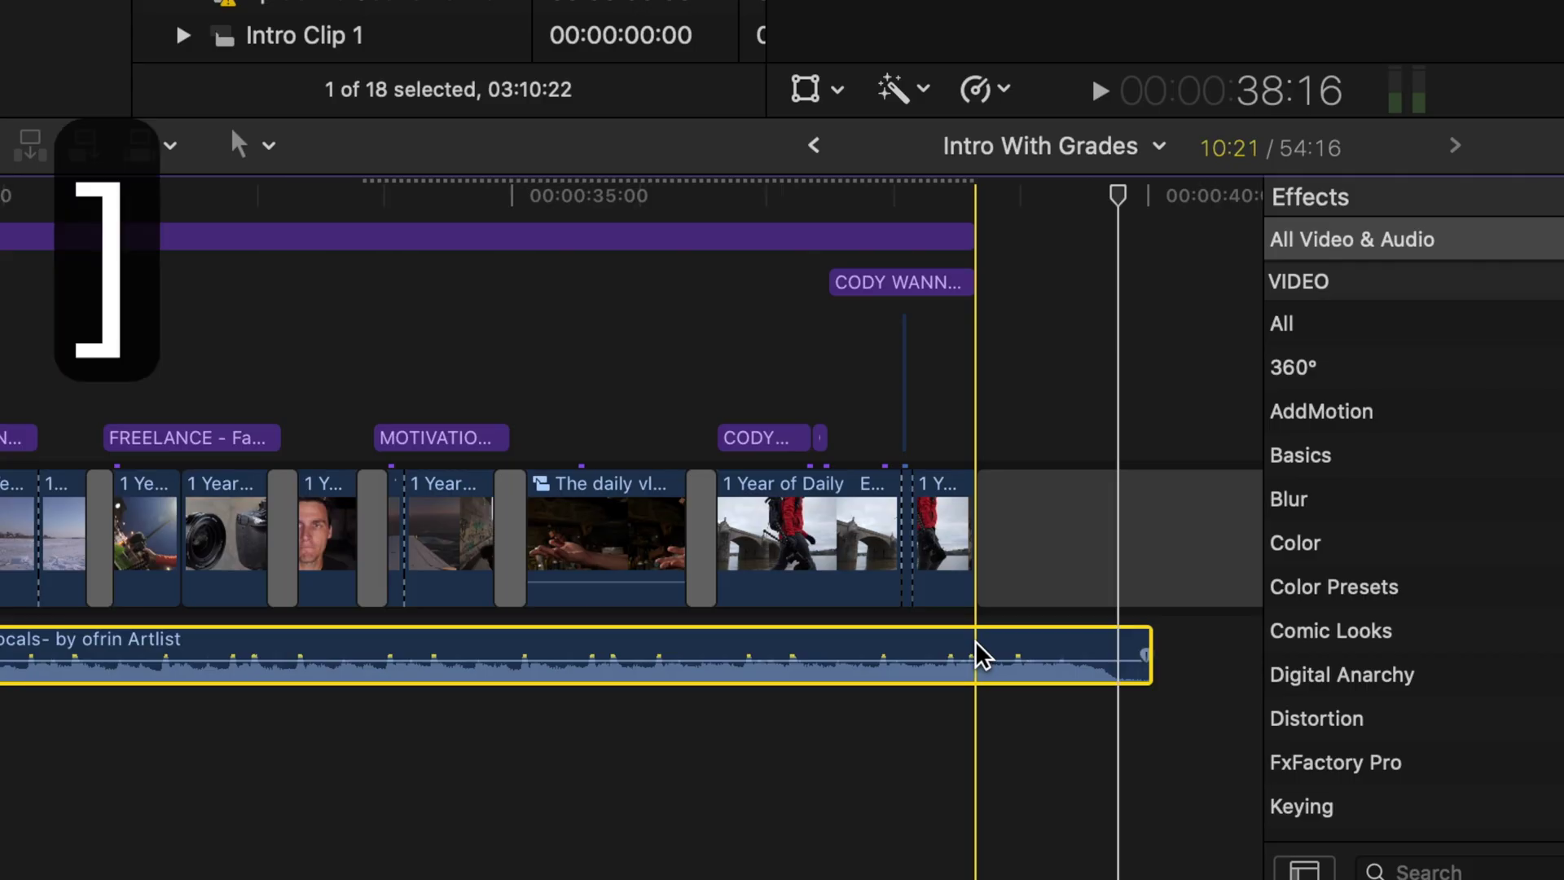
key("alt+bracketright")
- Split off the music's last few frames and move that short piece onto a lane below
key("super+equal")
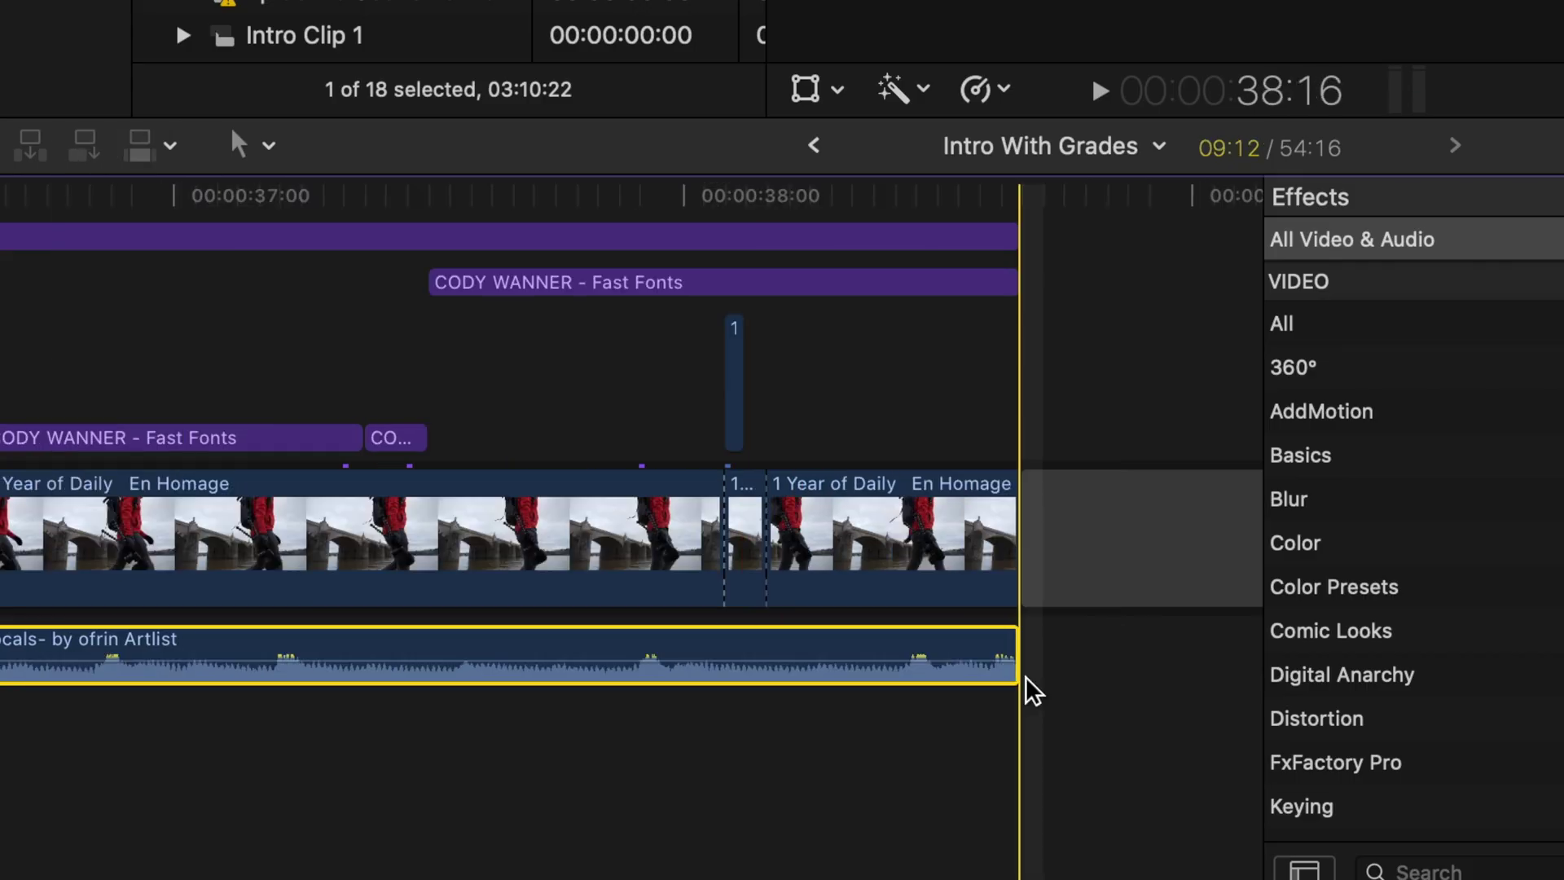
key("Left")
key("Left")
key("Left")
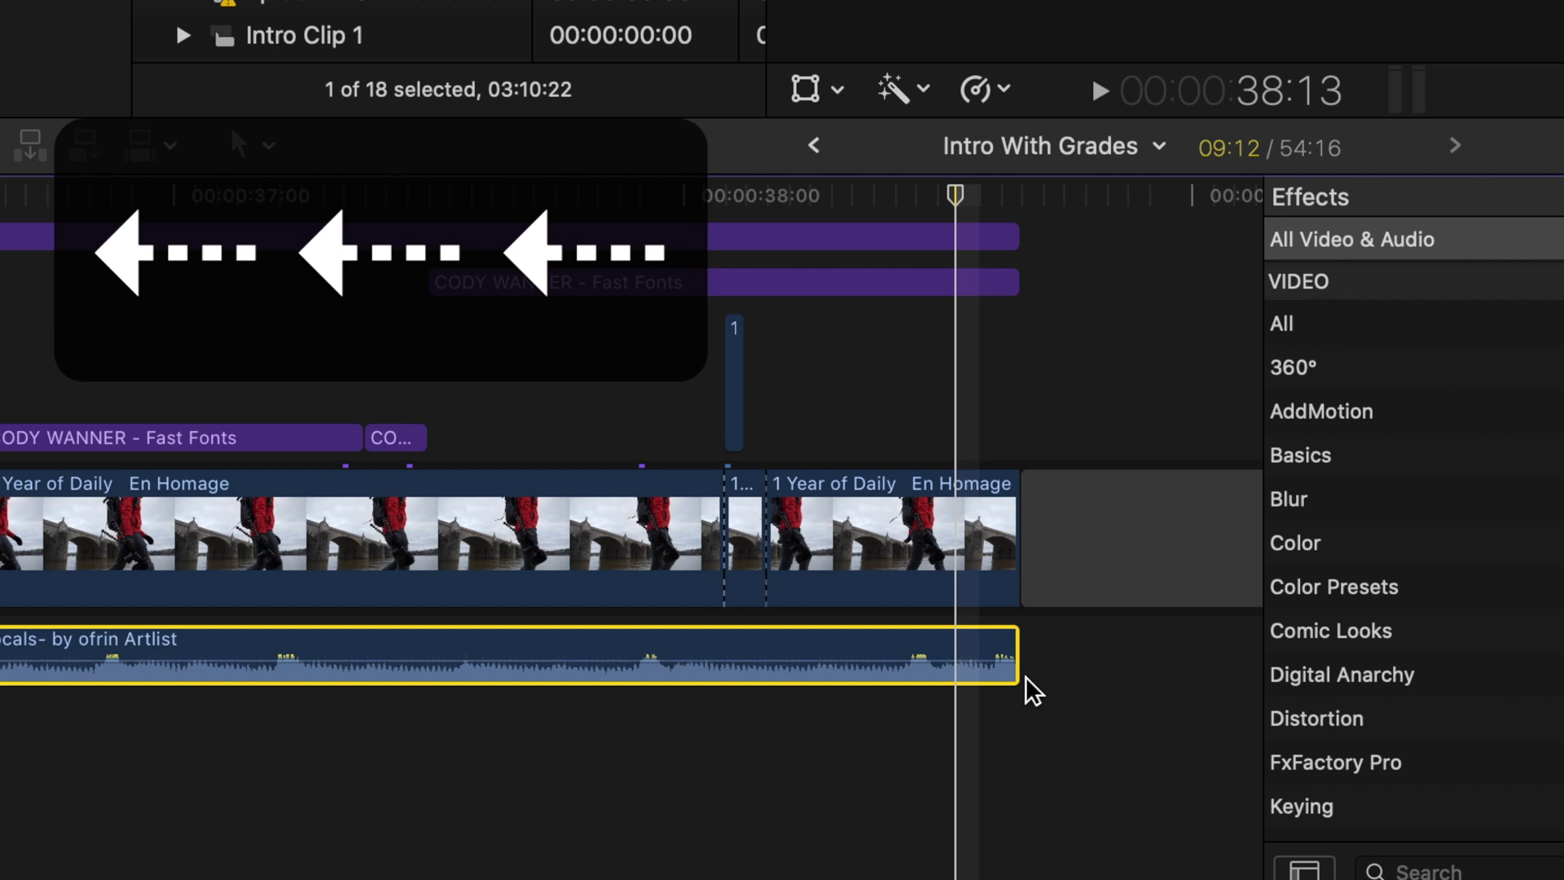
key("Left")
key("super+b")
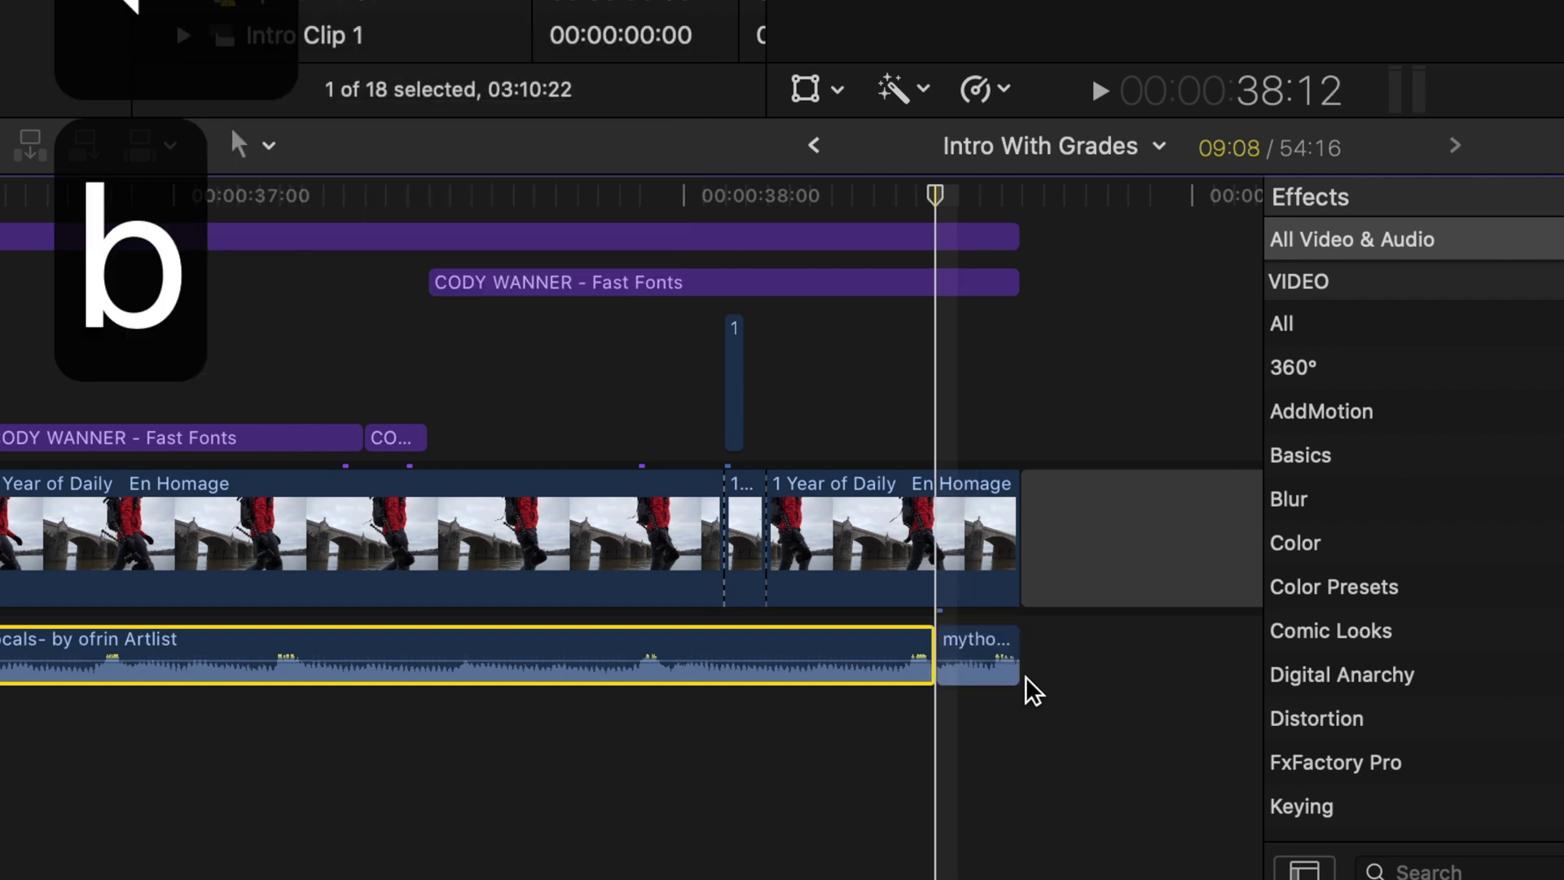
left_click_drag(936, 666, 1018, 651)
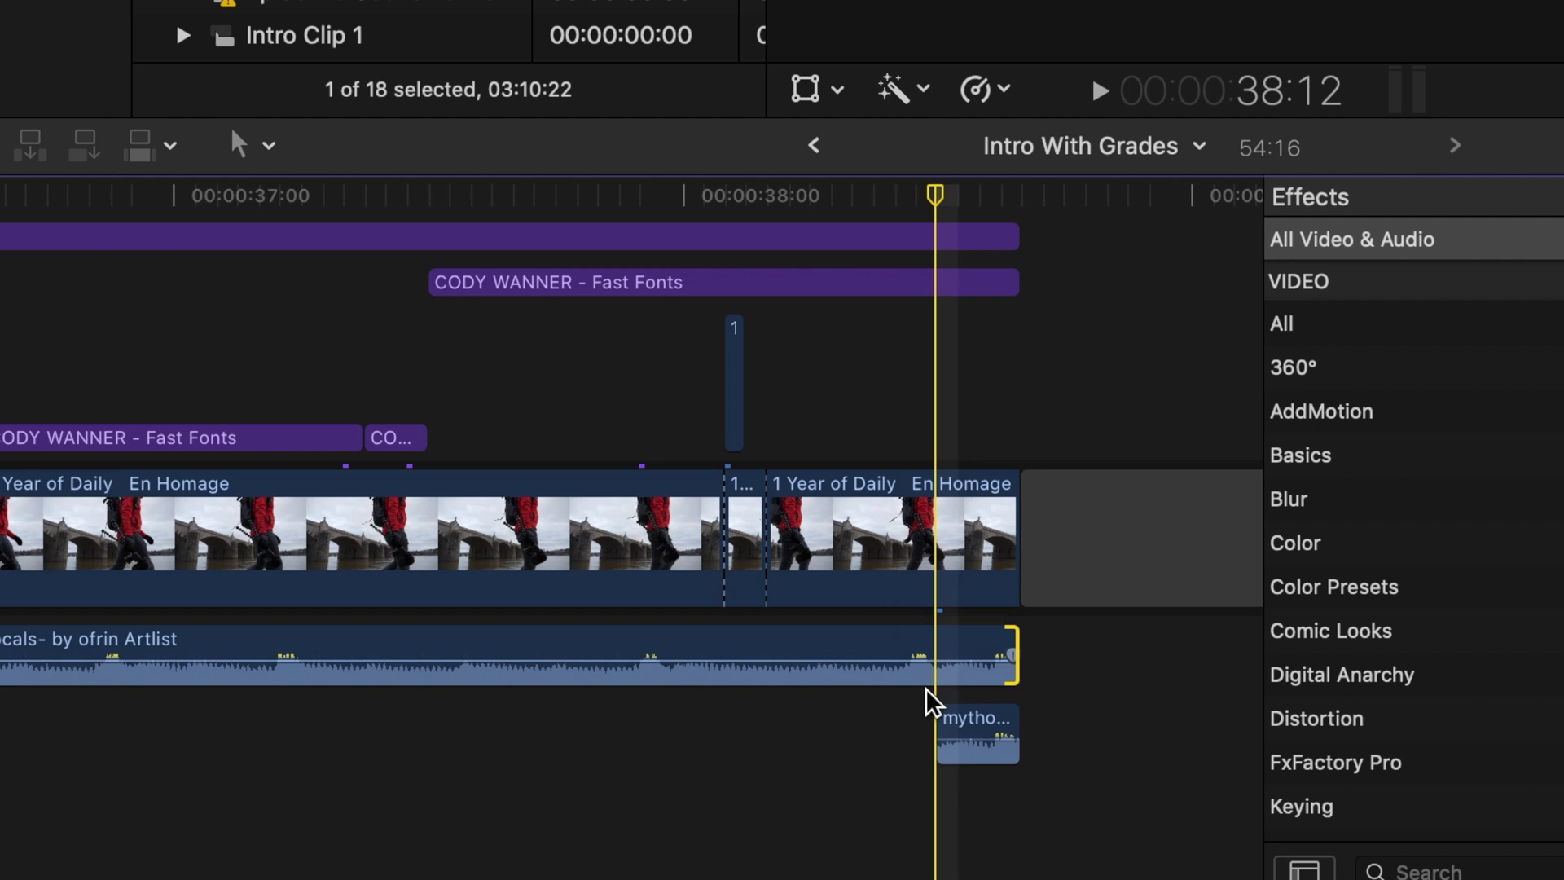
left_click(982, 737)
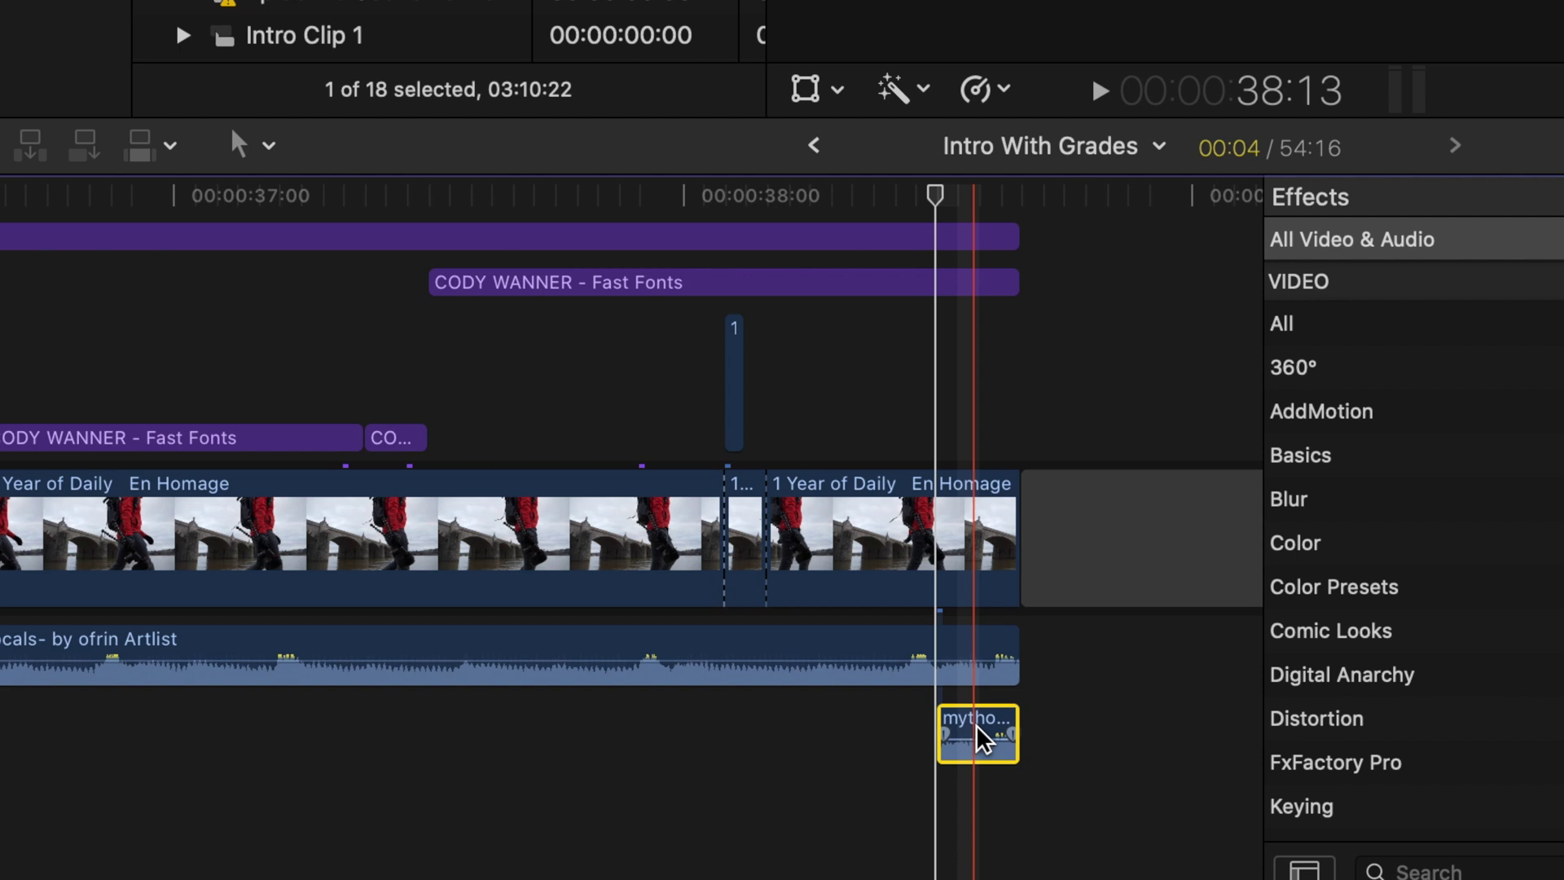
- Retime the short end piece of music to a 0% hold
key("shift+h")
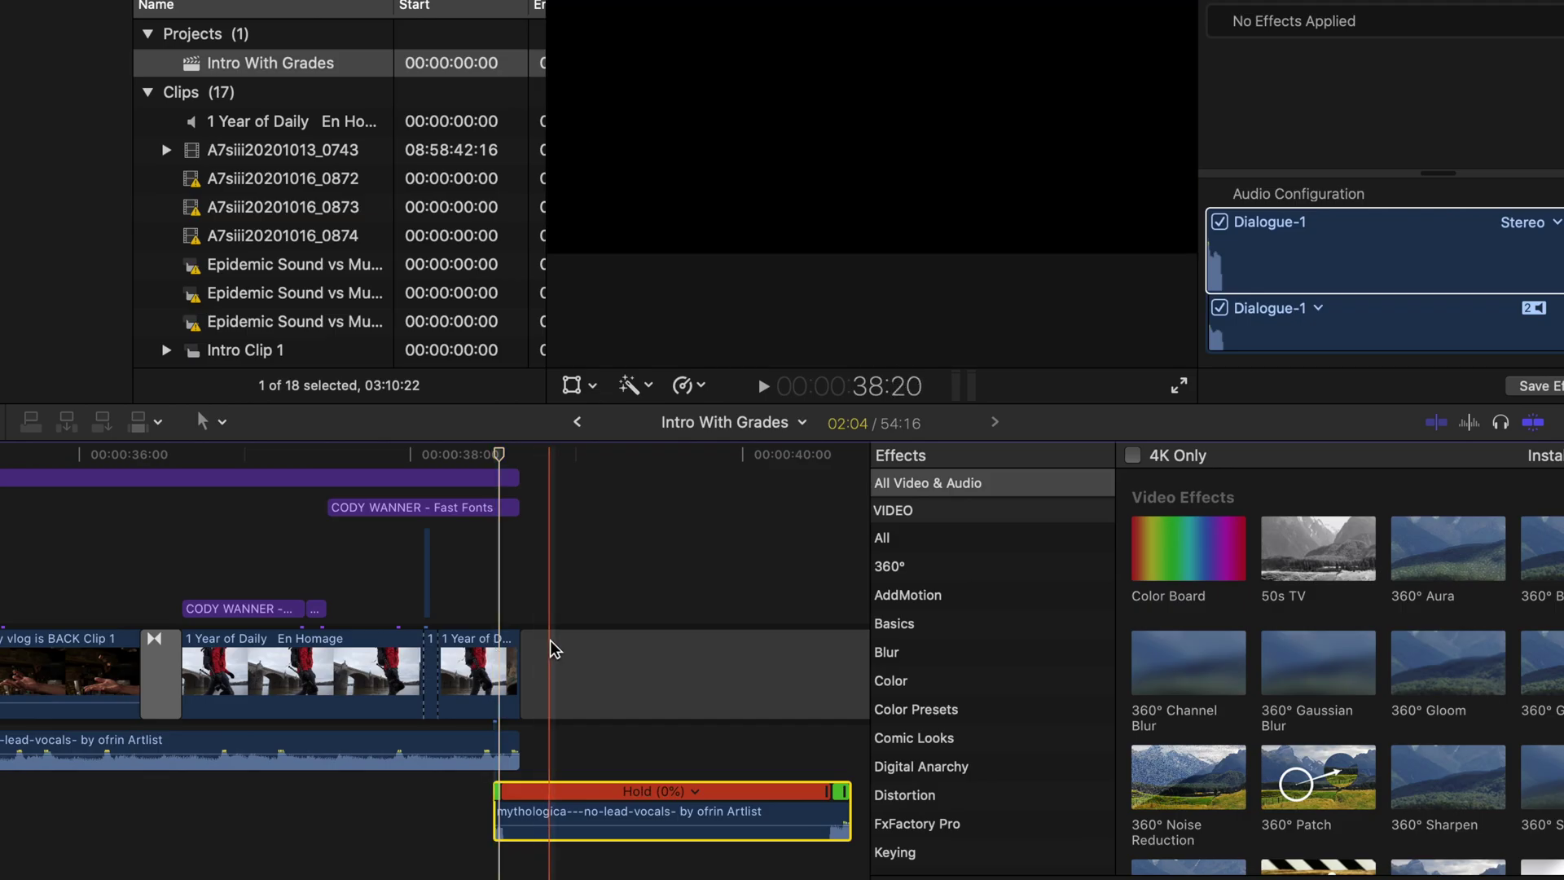
left_click(690, 389)
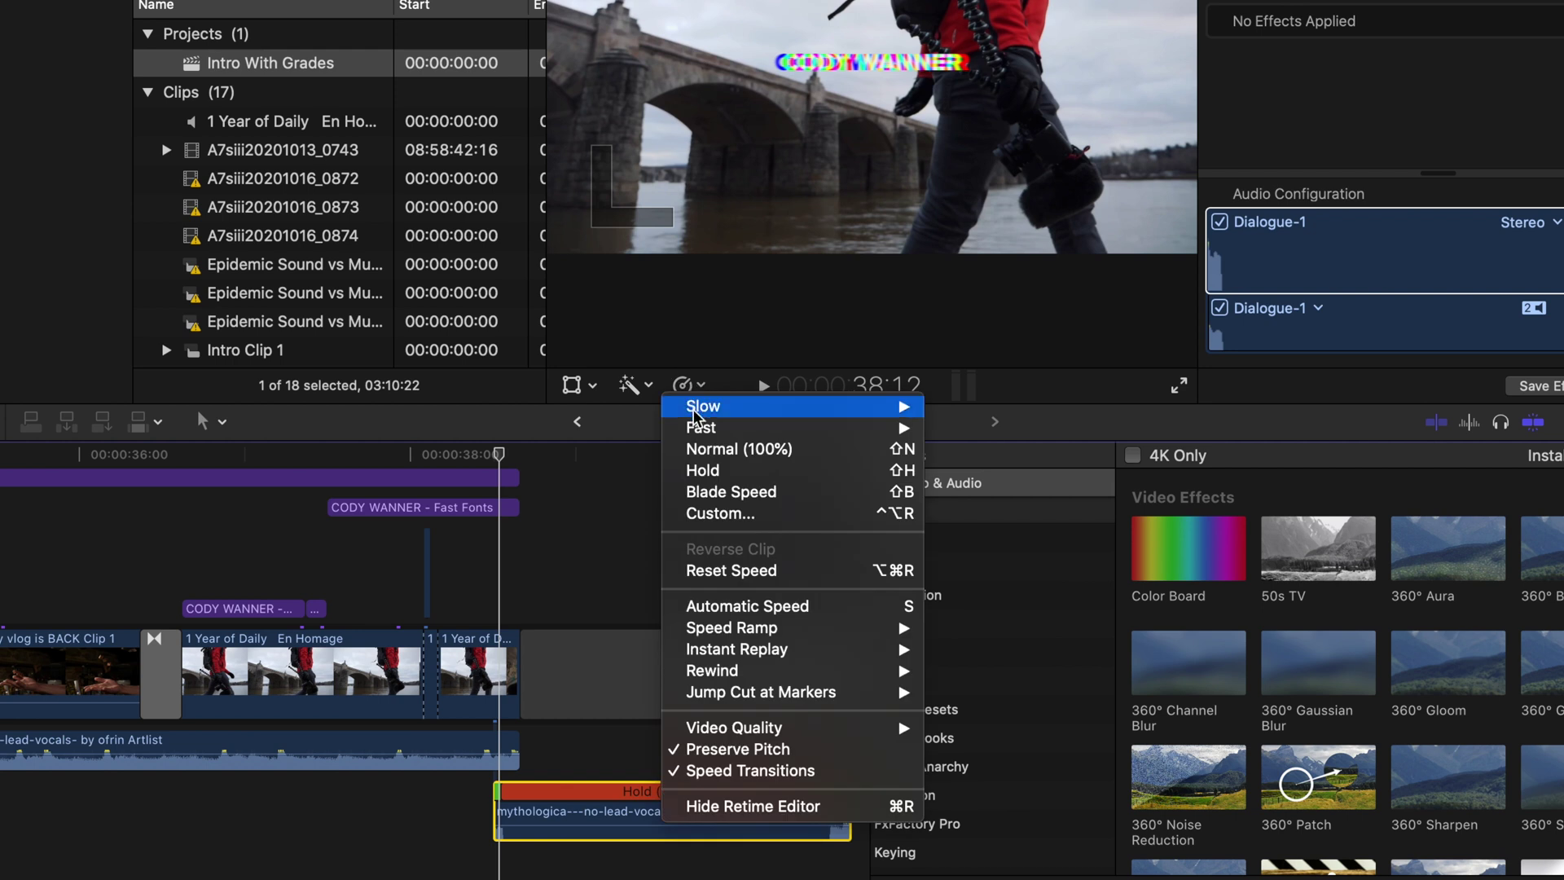
left_click(720, 471)
- Stretch the hold into a tail several seconds long and trim its end slightly
scroll(551, 859, "right", 5)
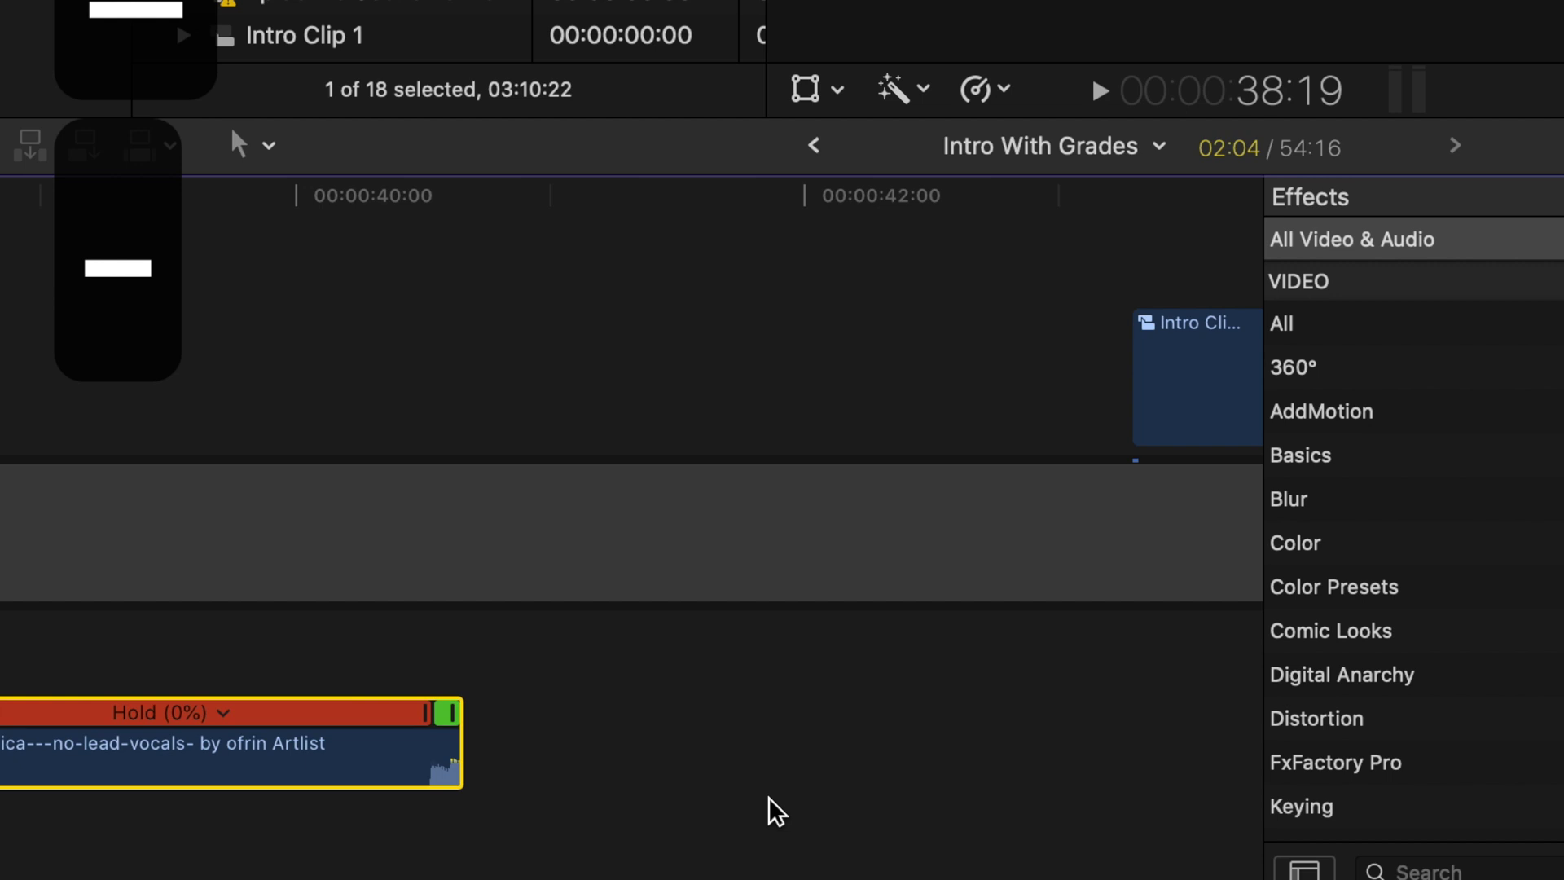
left_click_drag(454, 715, 1099, 760)
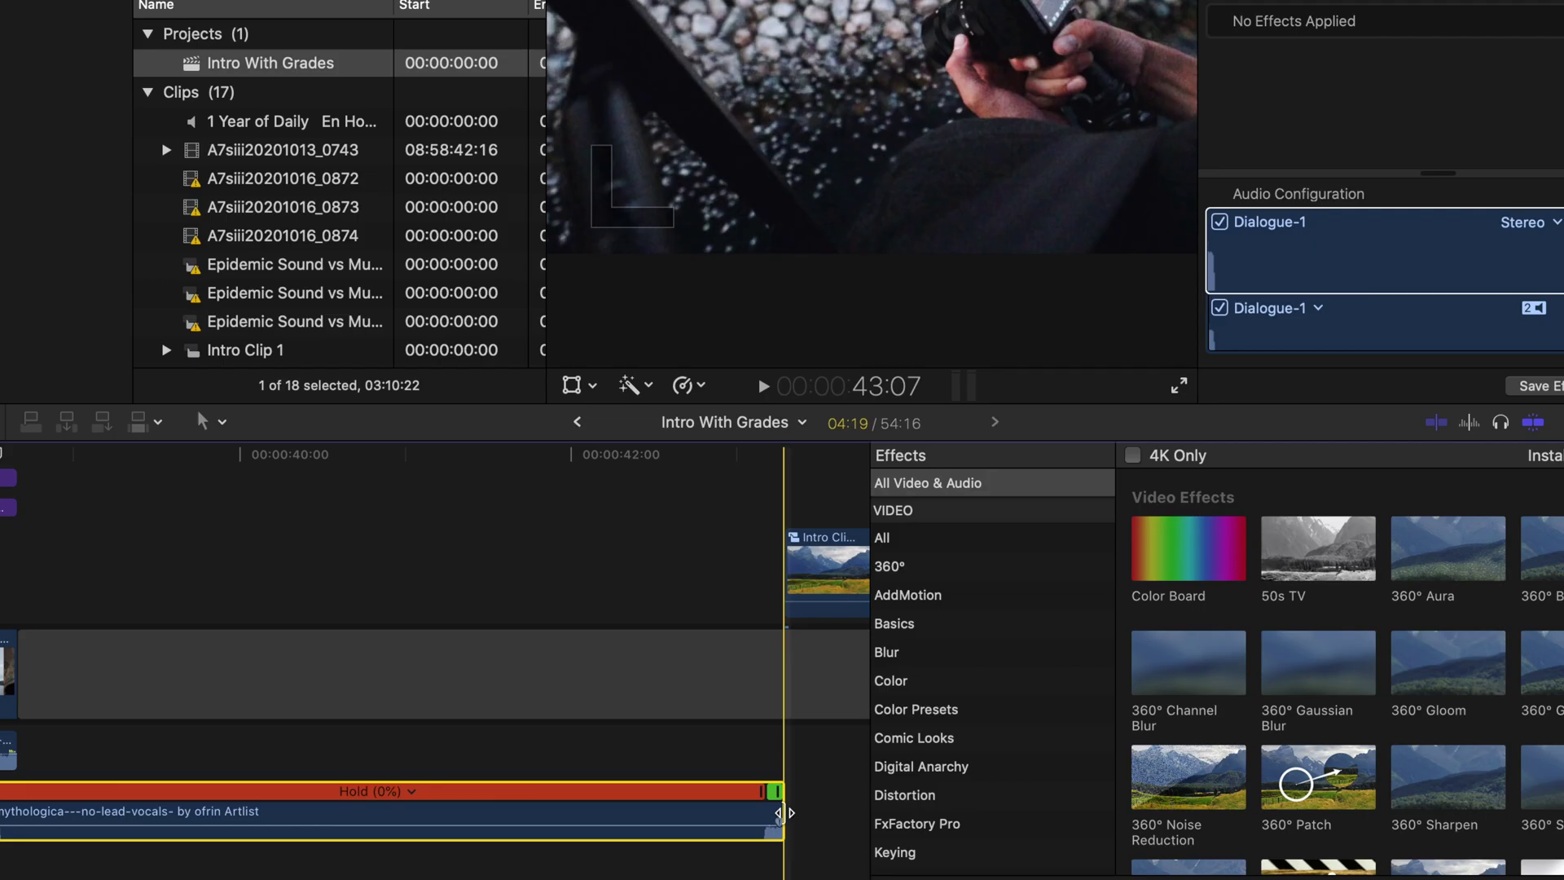
left_click_drag(779, 812, 743, 812)
scroll(285, 778, "left", 3)
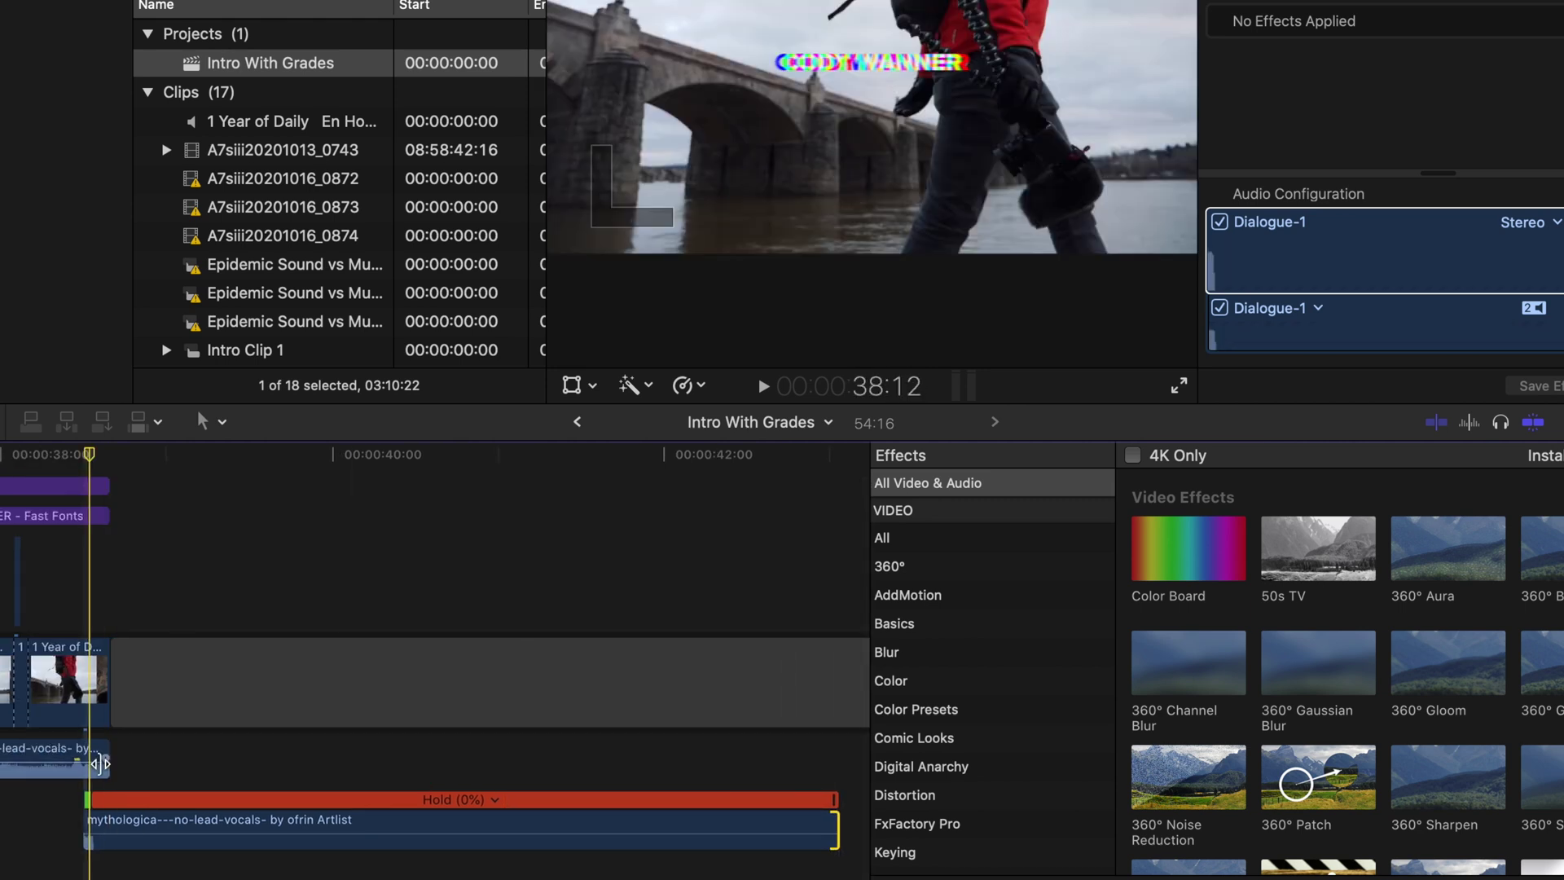
key("super+equal")
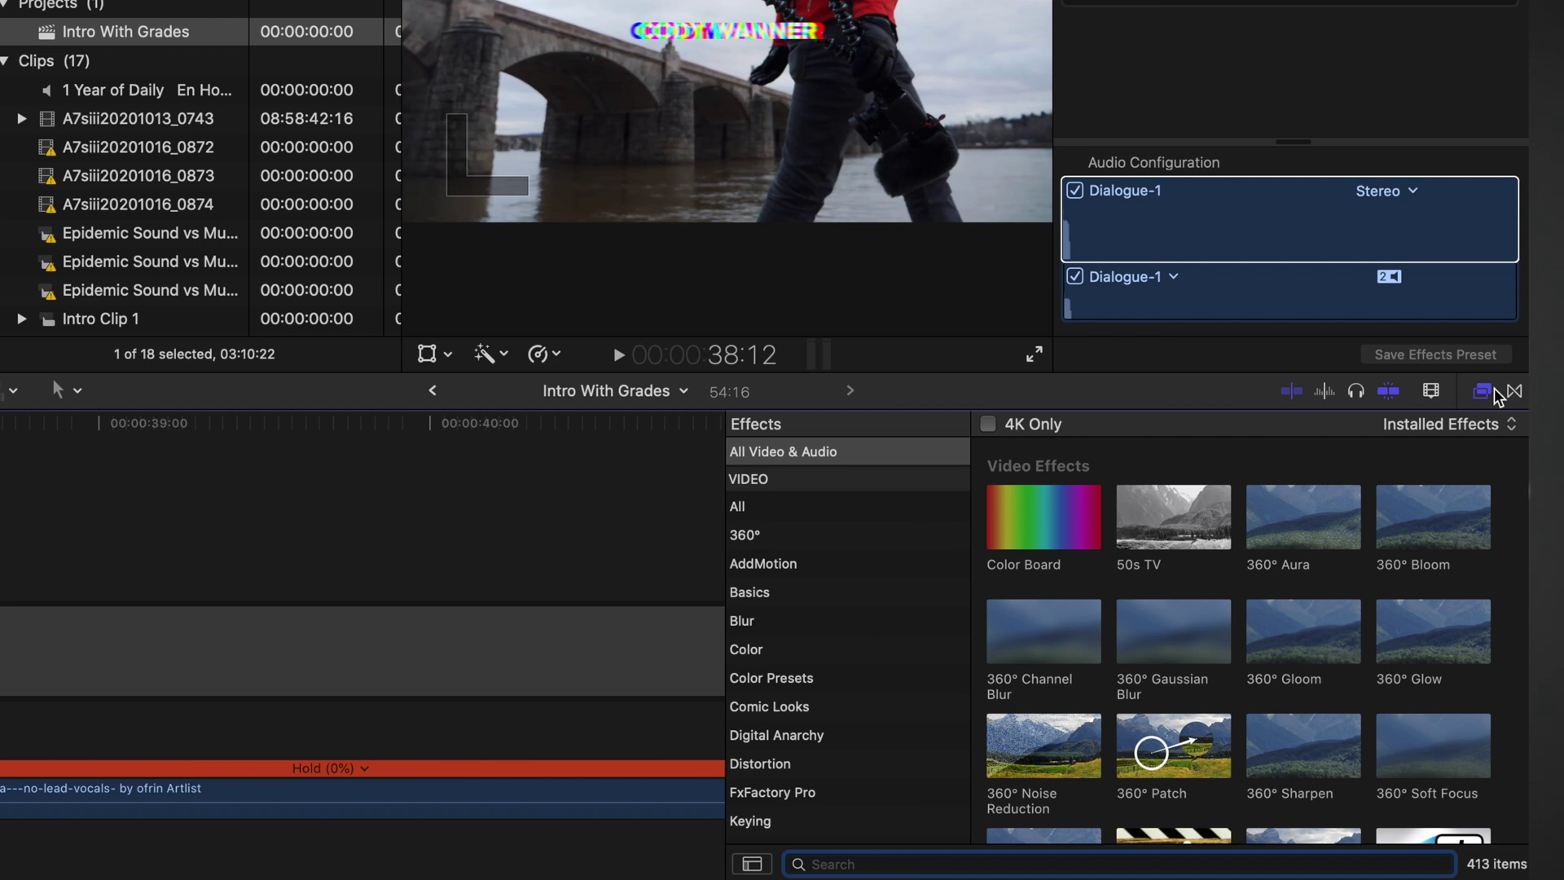
- Search the Effects browser for 'cath' and apply Cathedral reverb to the held tail
left_click(1484, 392)
left_click(1484, 393)
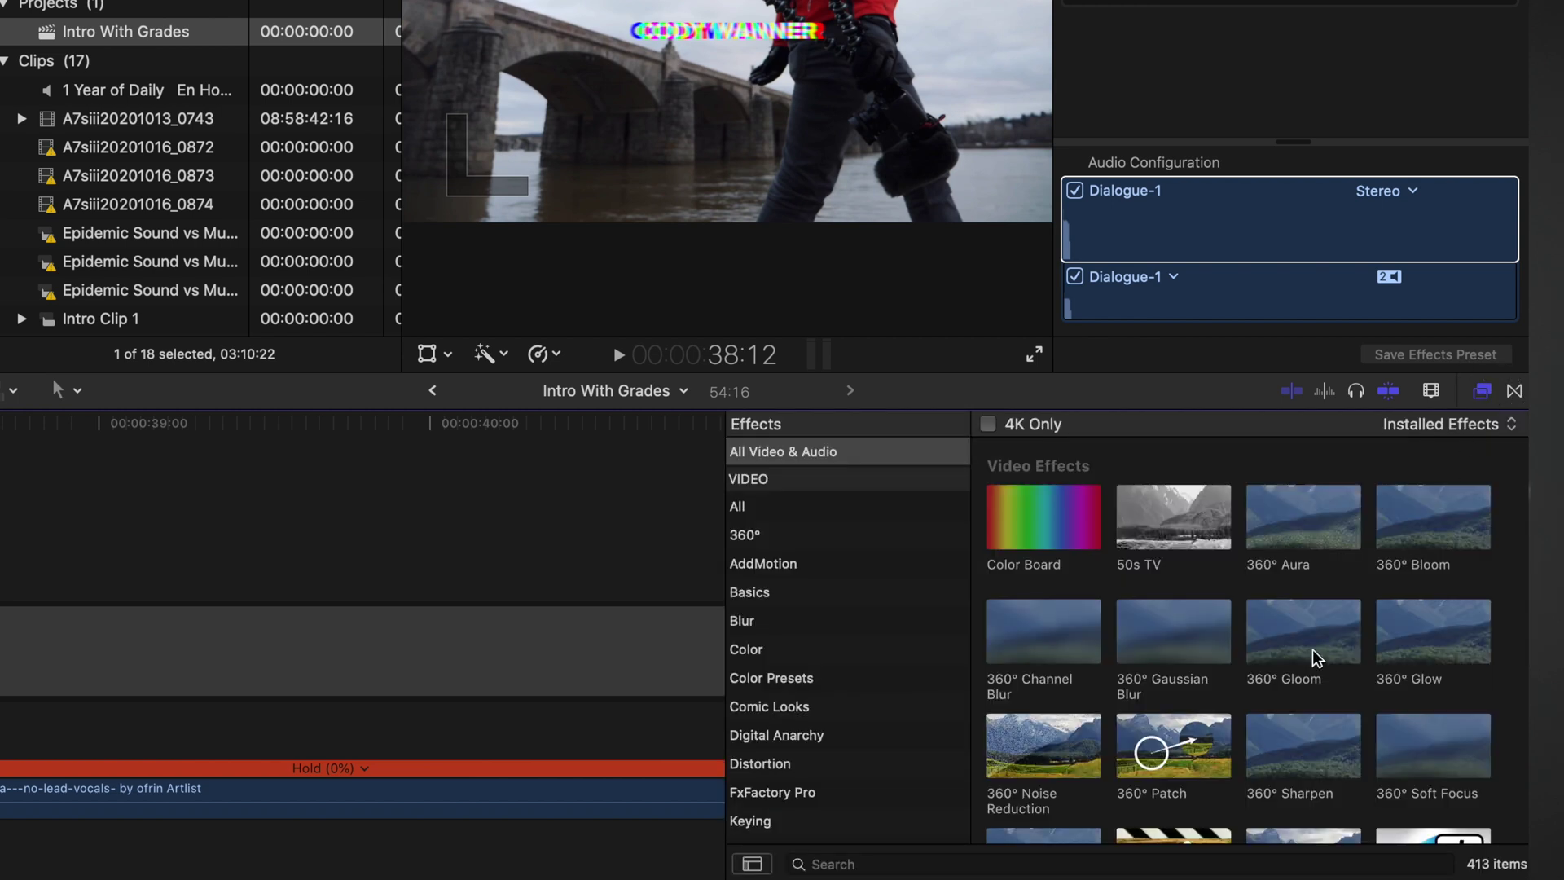
left_click(991, 865)
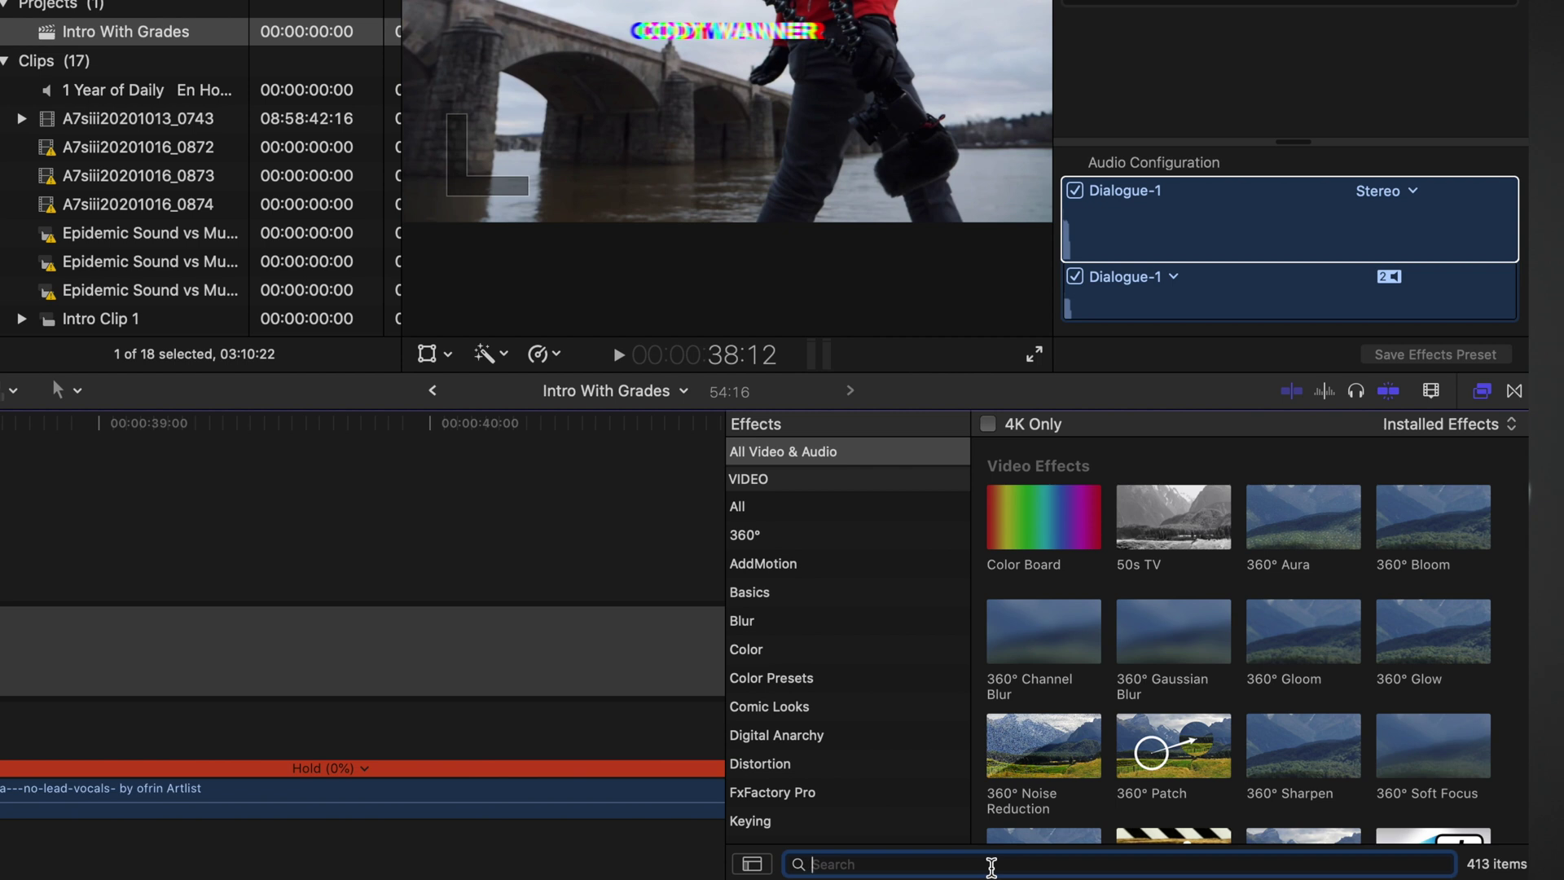
type("cath")
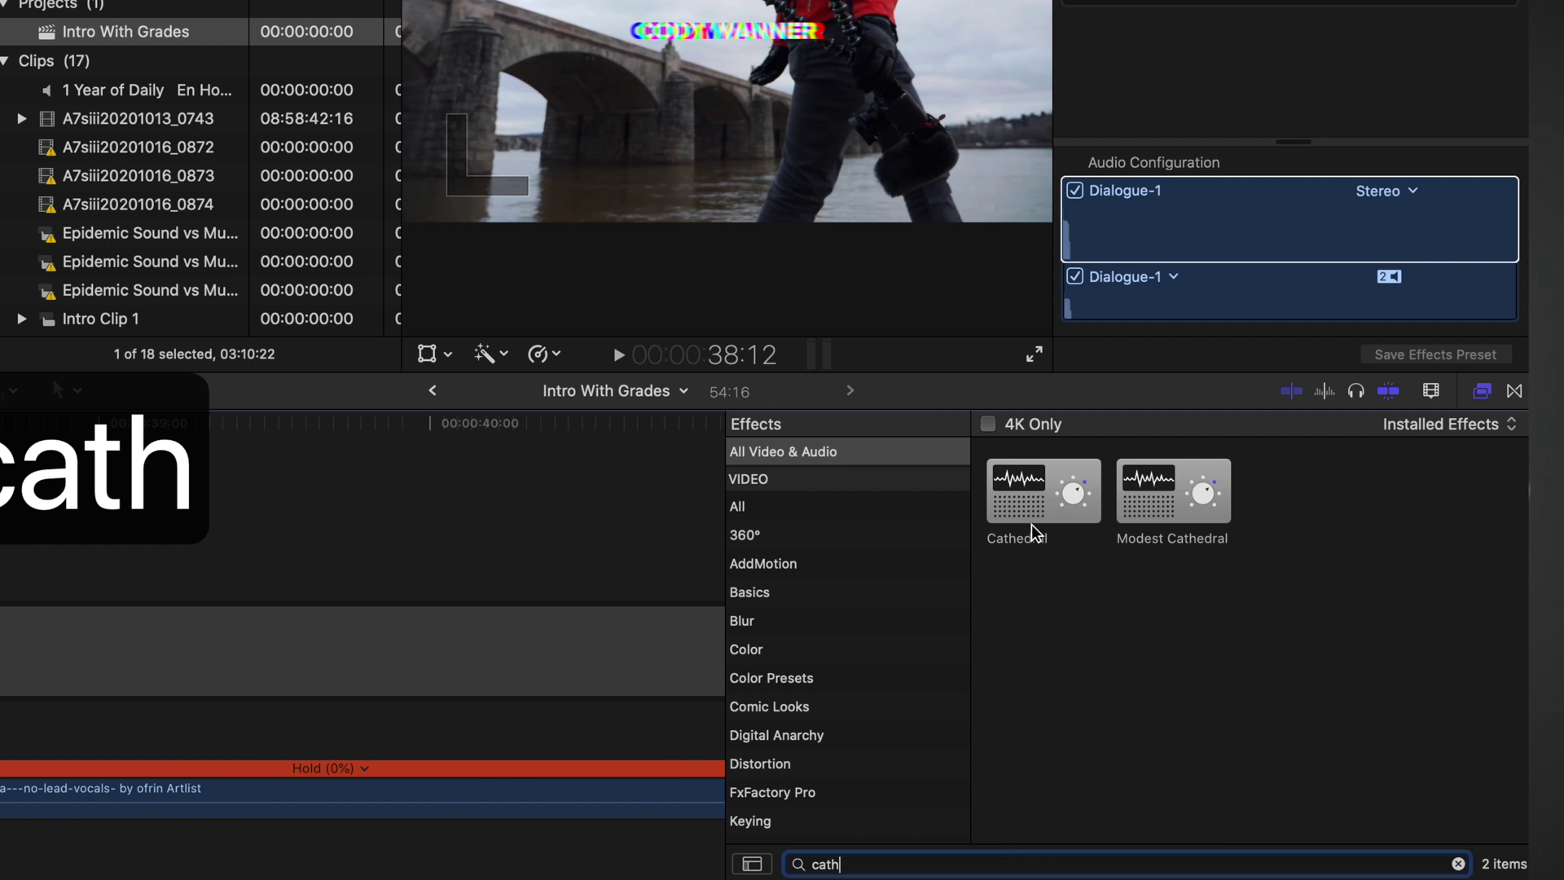
left_click_drag(1033, 529, 238, 809)
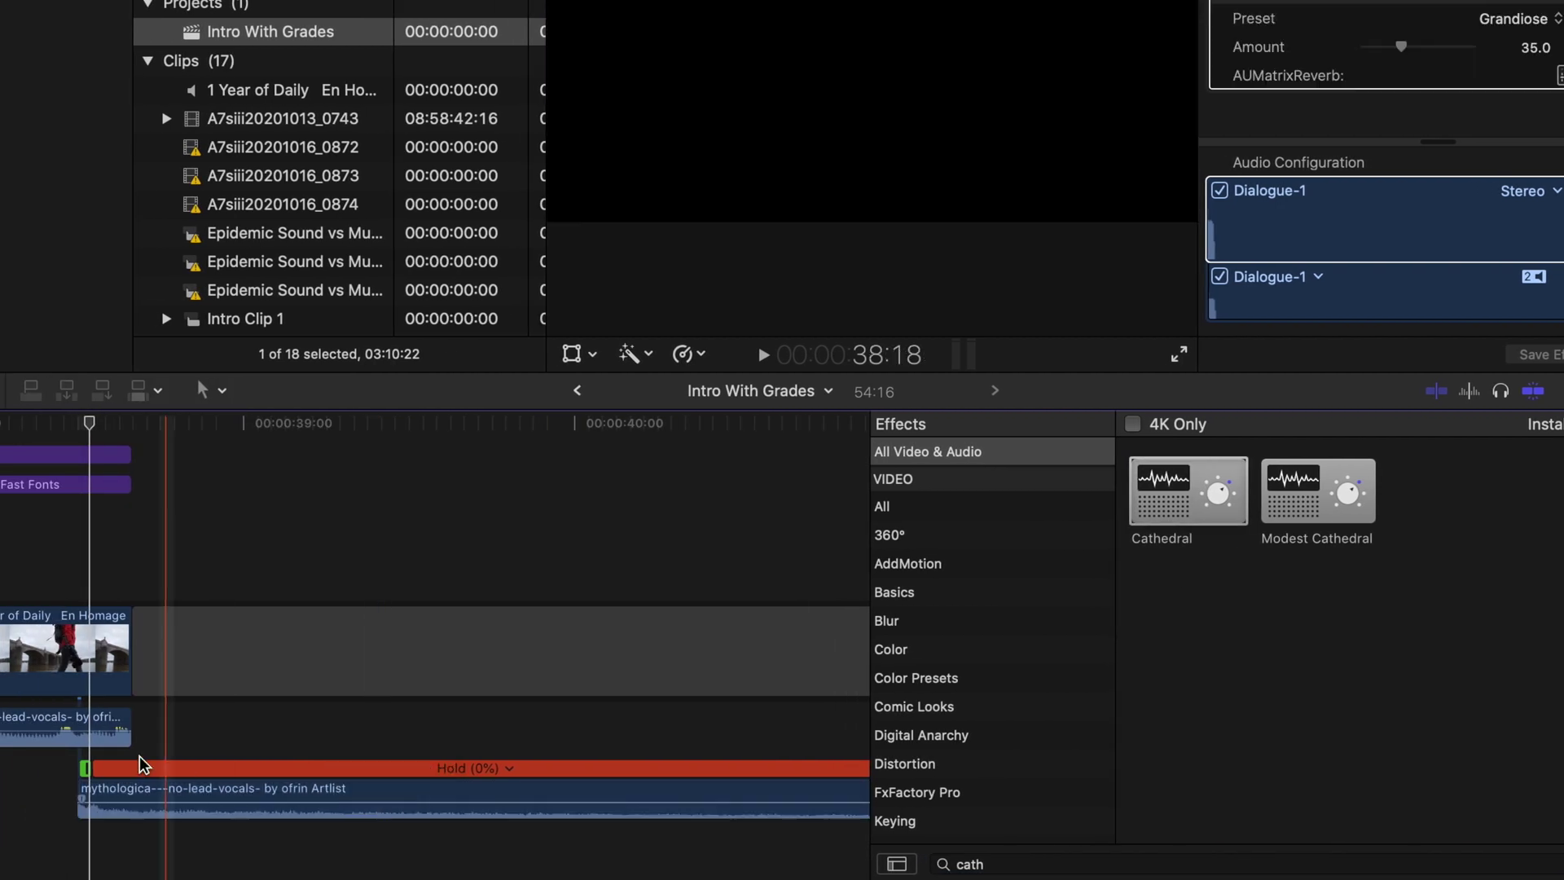
- Play back the ending to hear the Cathedral reverb on the tail
key("super+equal")
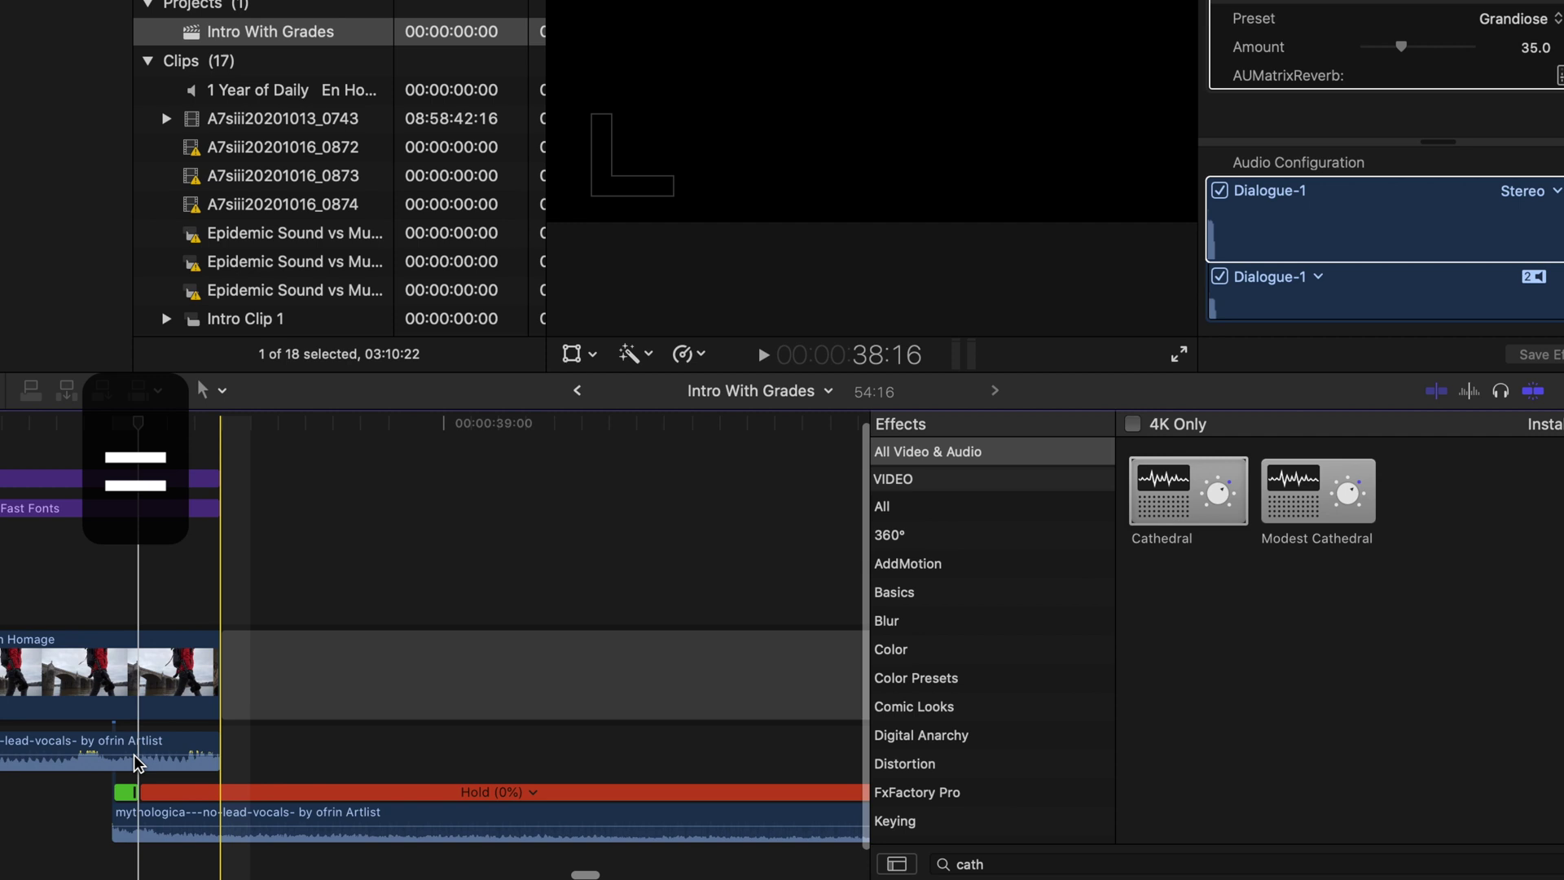
scroll(135, 745, "right", 2)
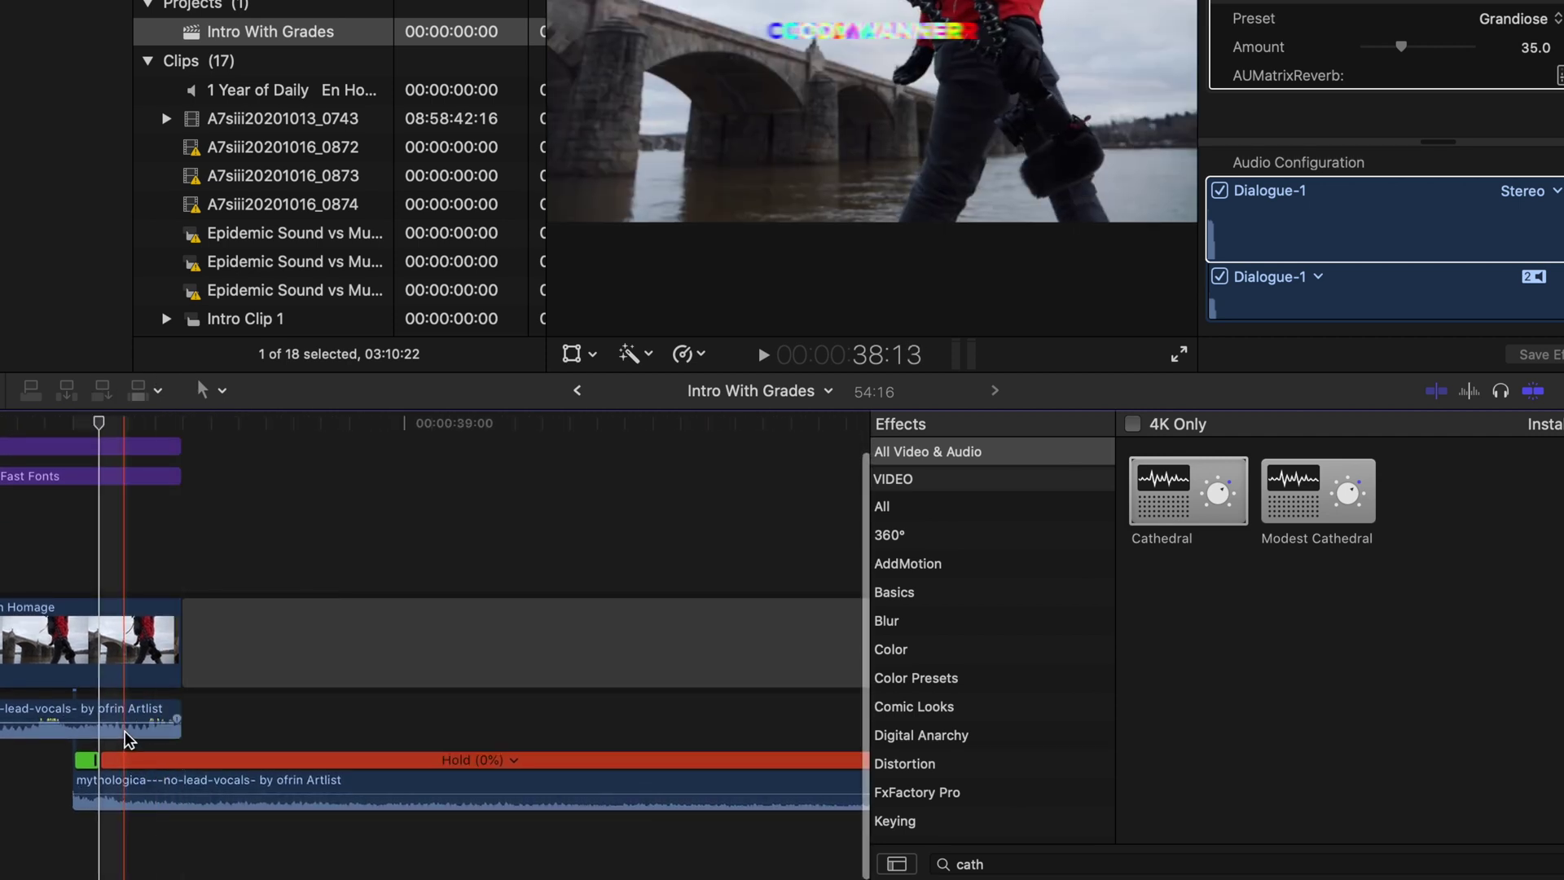
key("space")
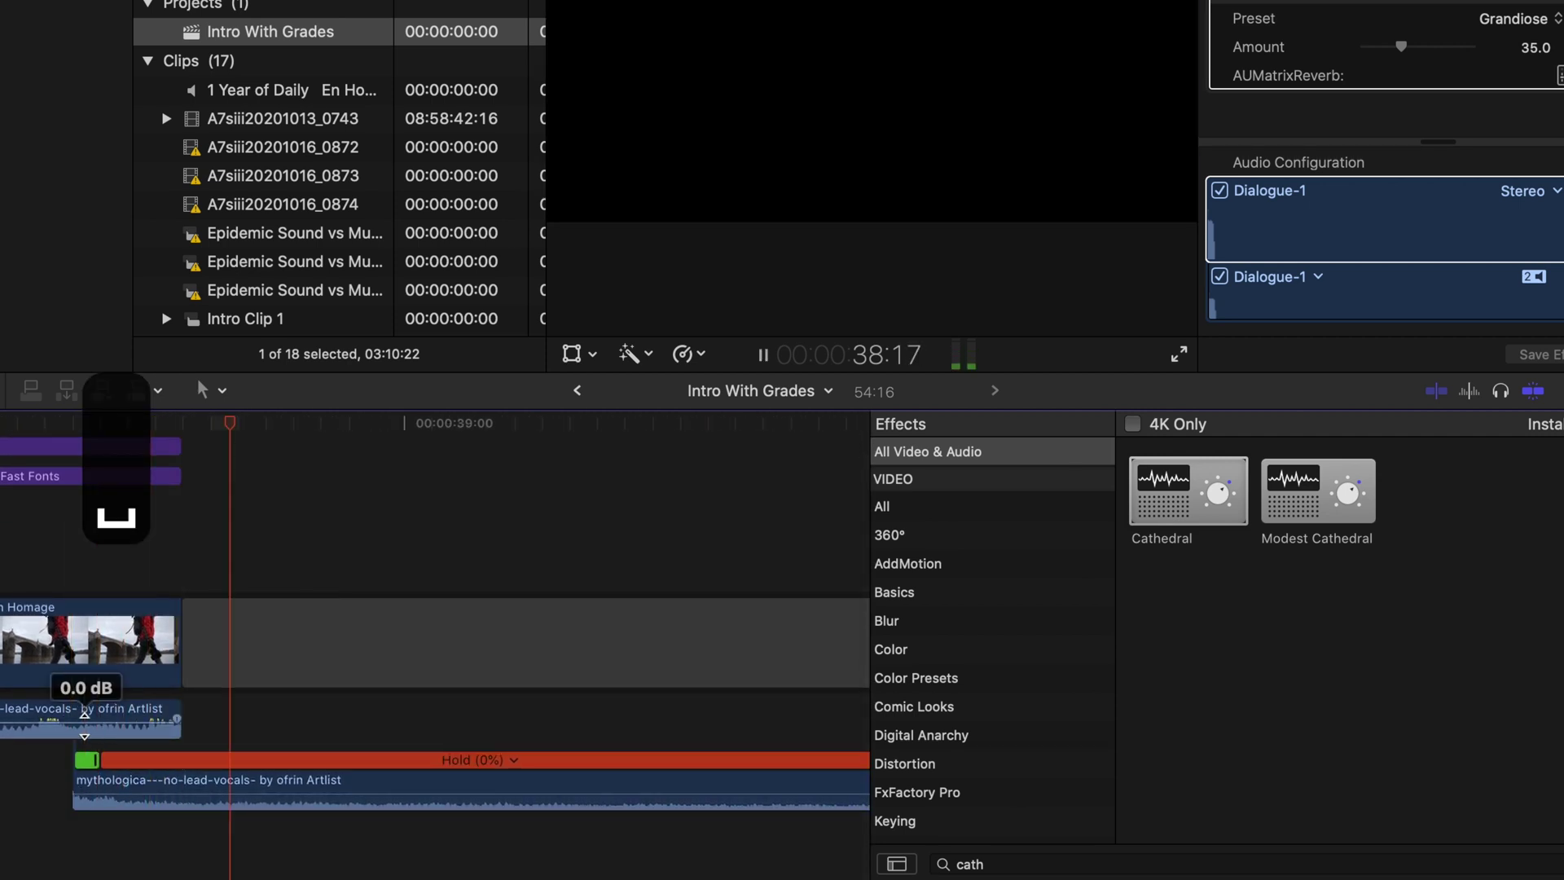
key("space")
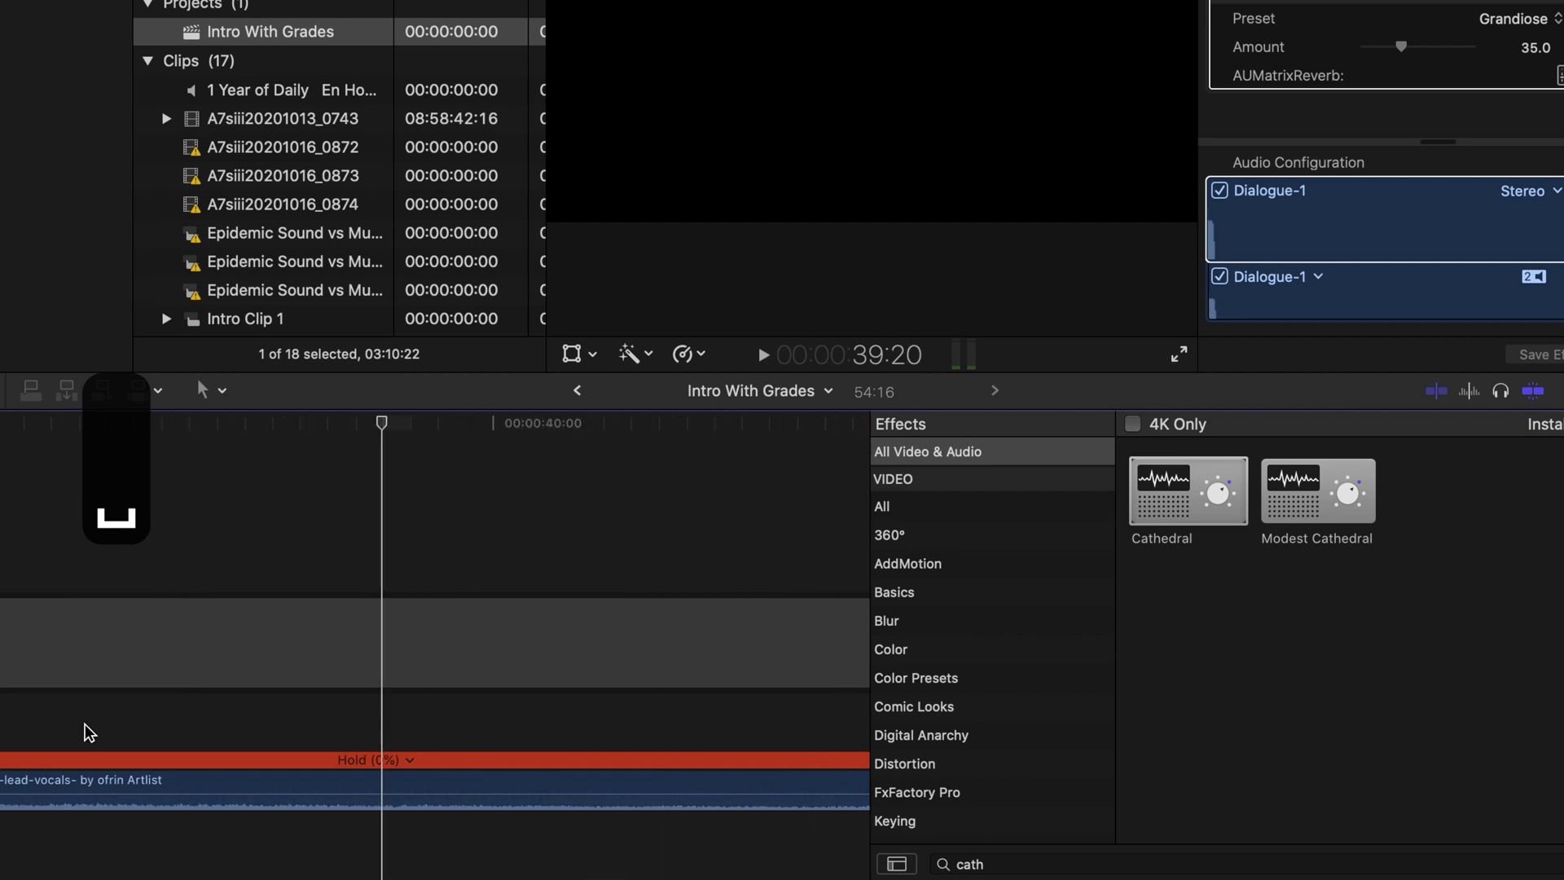
key("super+minus")
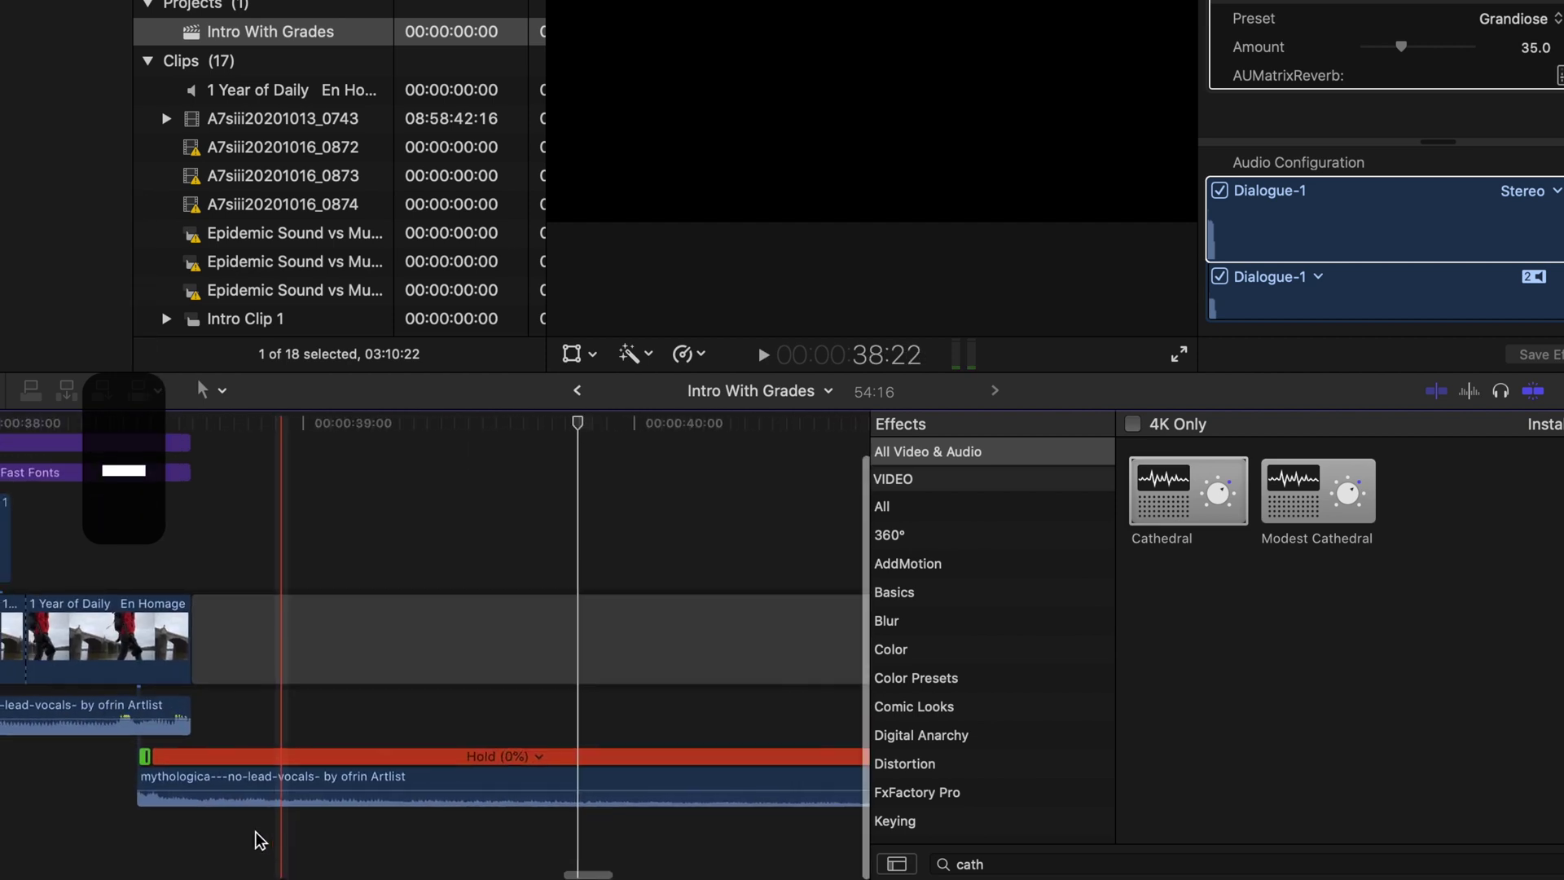
- Make the held tail into the compound clip 'Intro With Grades Clip' and trim its start to the playhead
right_click(198, 794)
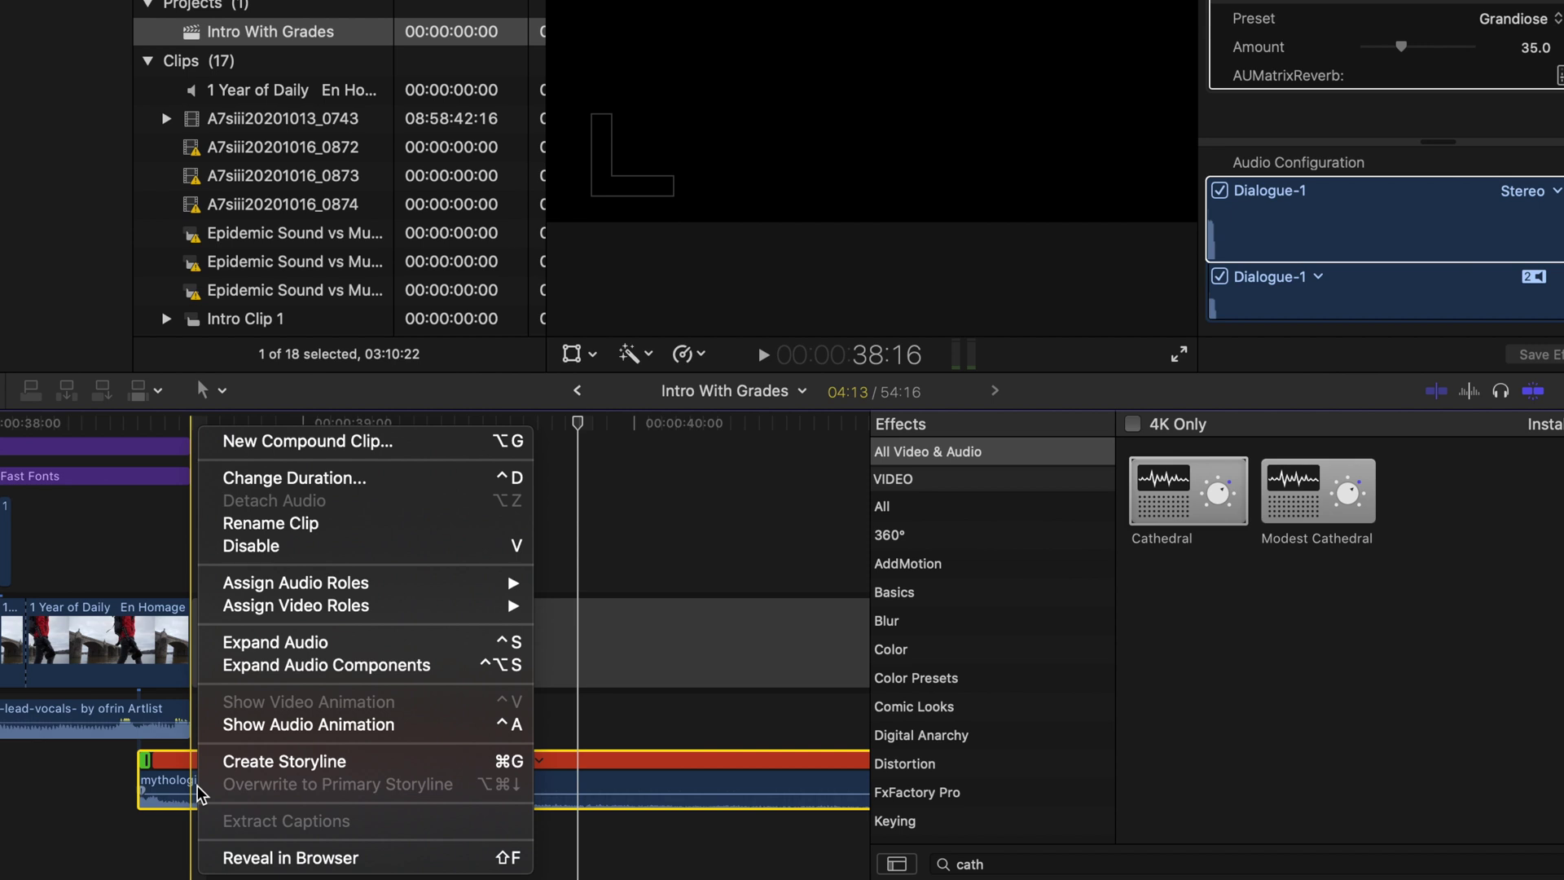
left_click(293, 441)
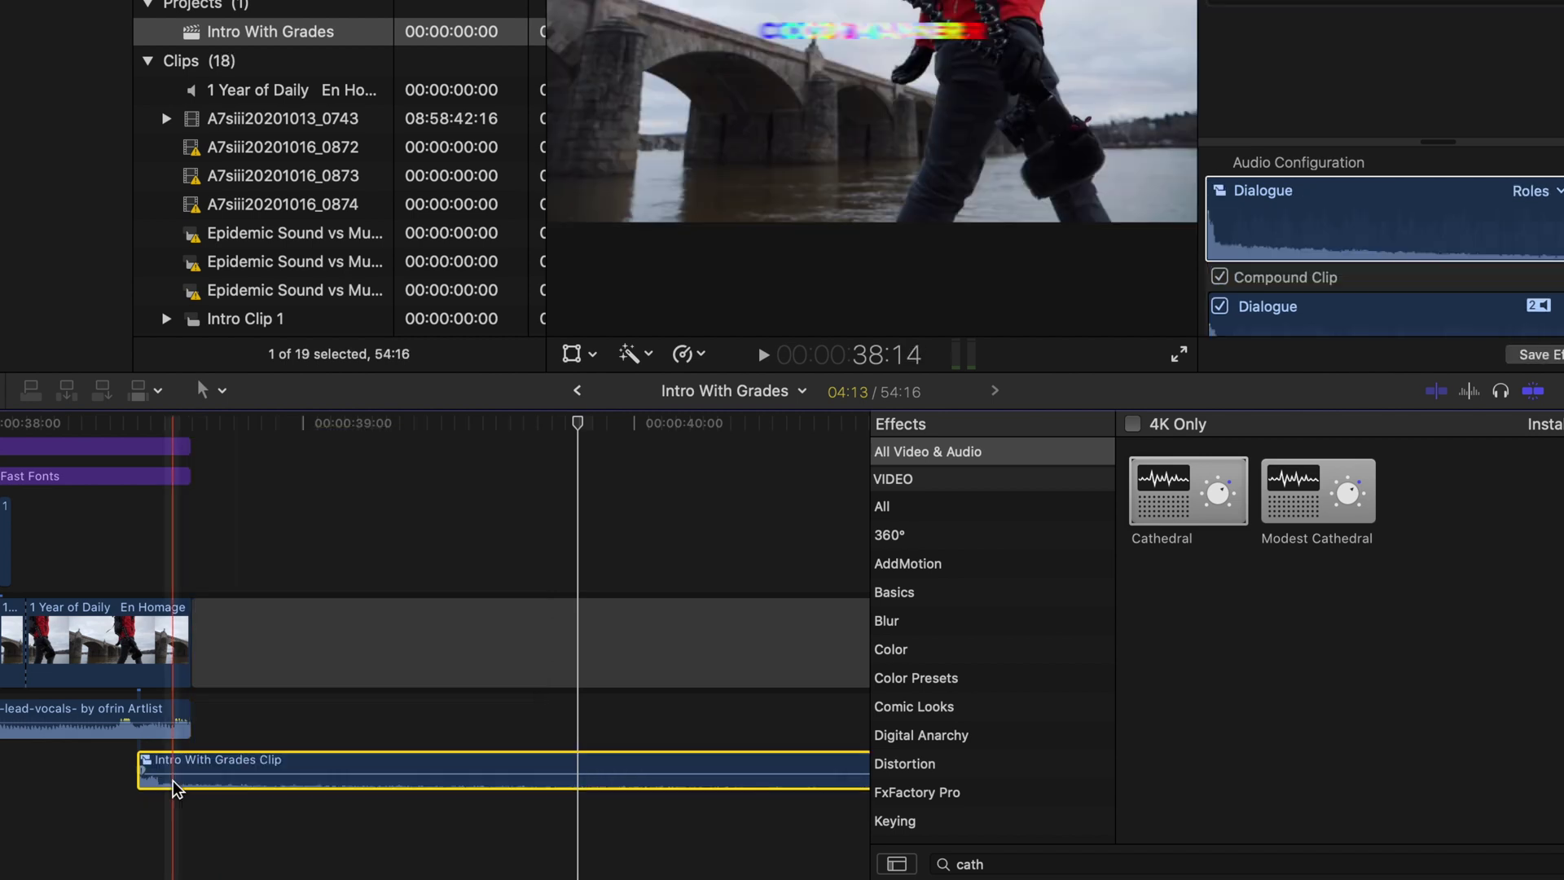
key("super+equal")
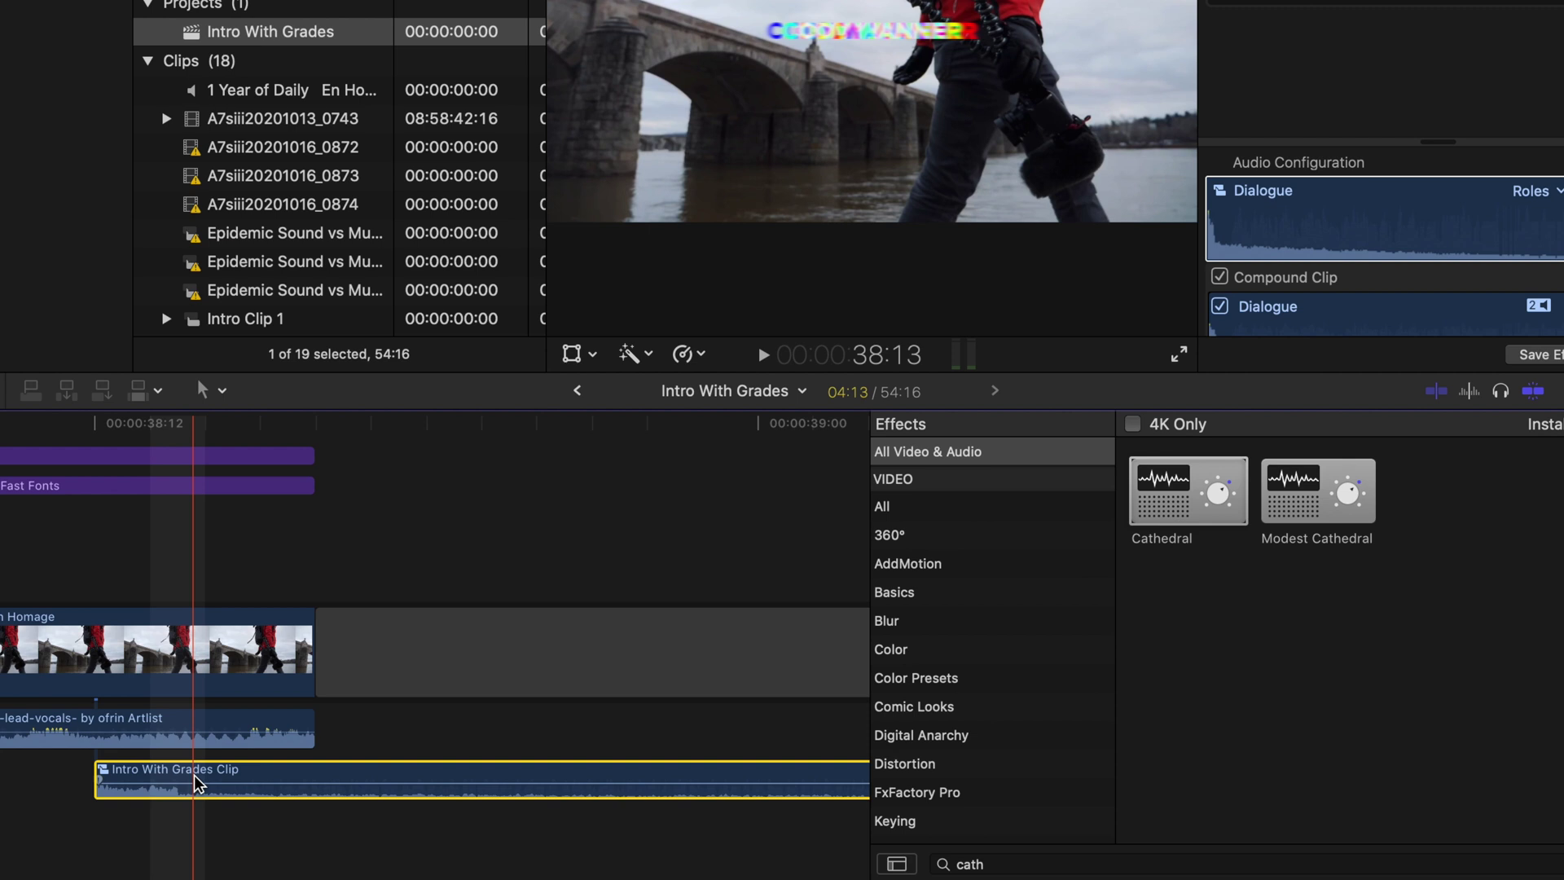
key("alt+bracketleft")
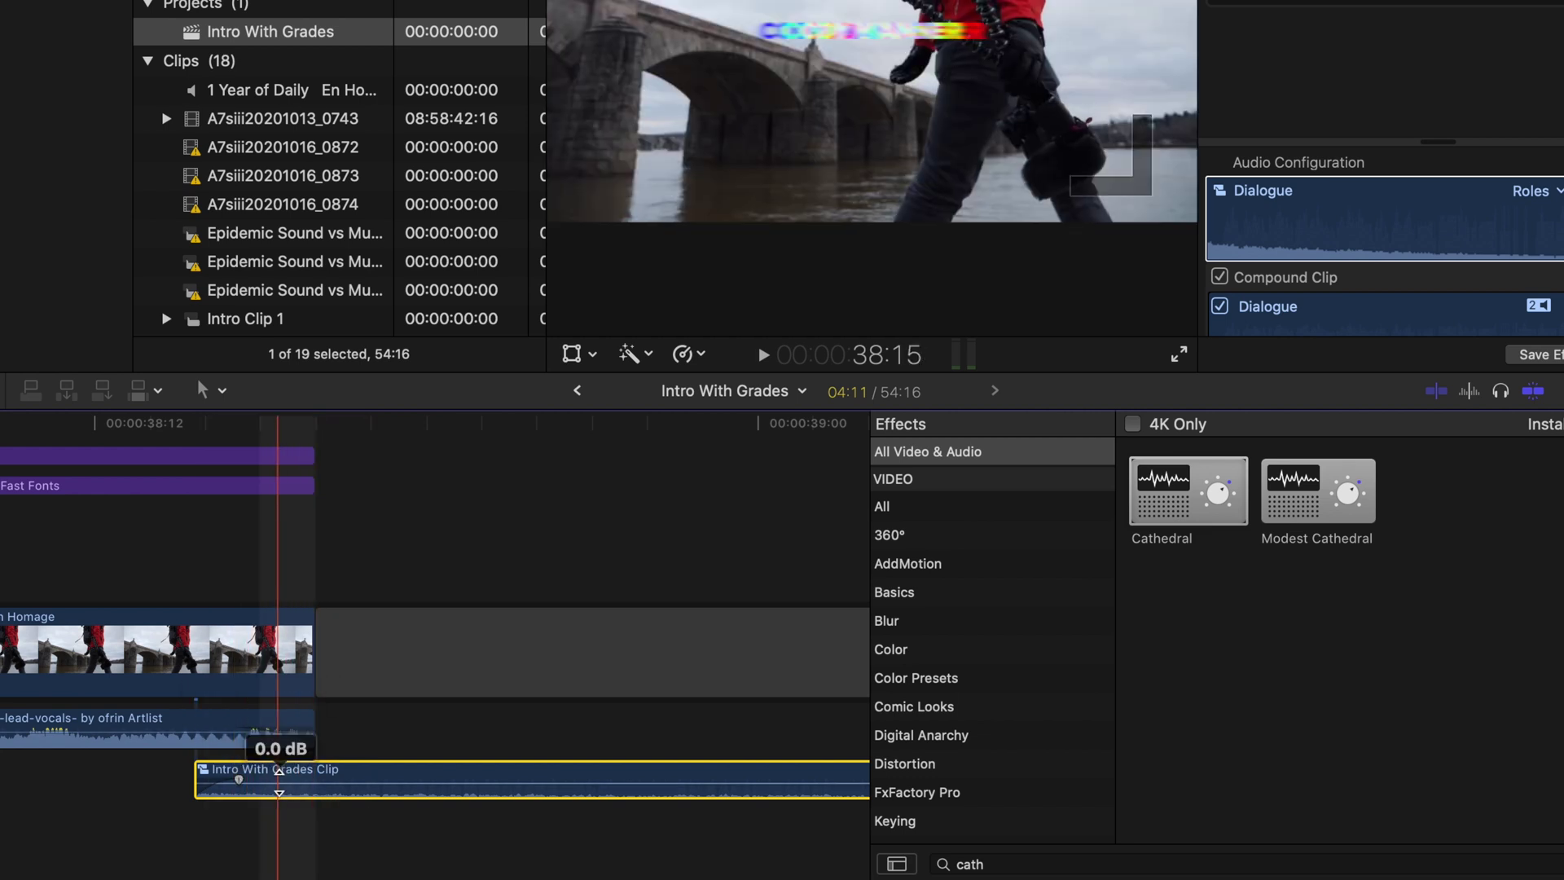
- Raise the compound clip's volume to +12 dB
left_click_drag(281, 778, 281, 770)
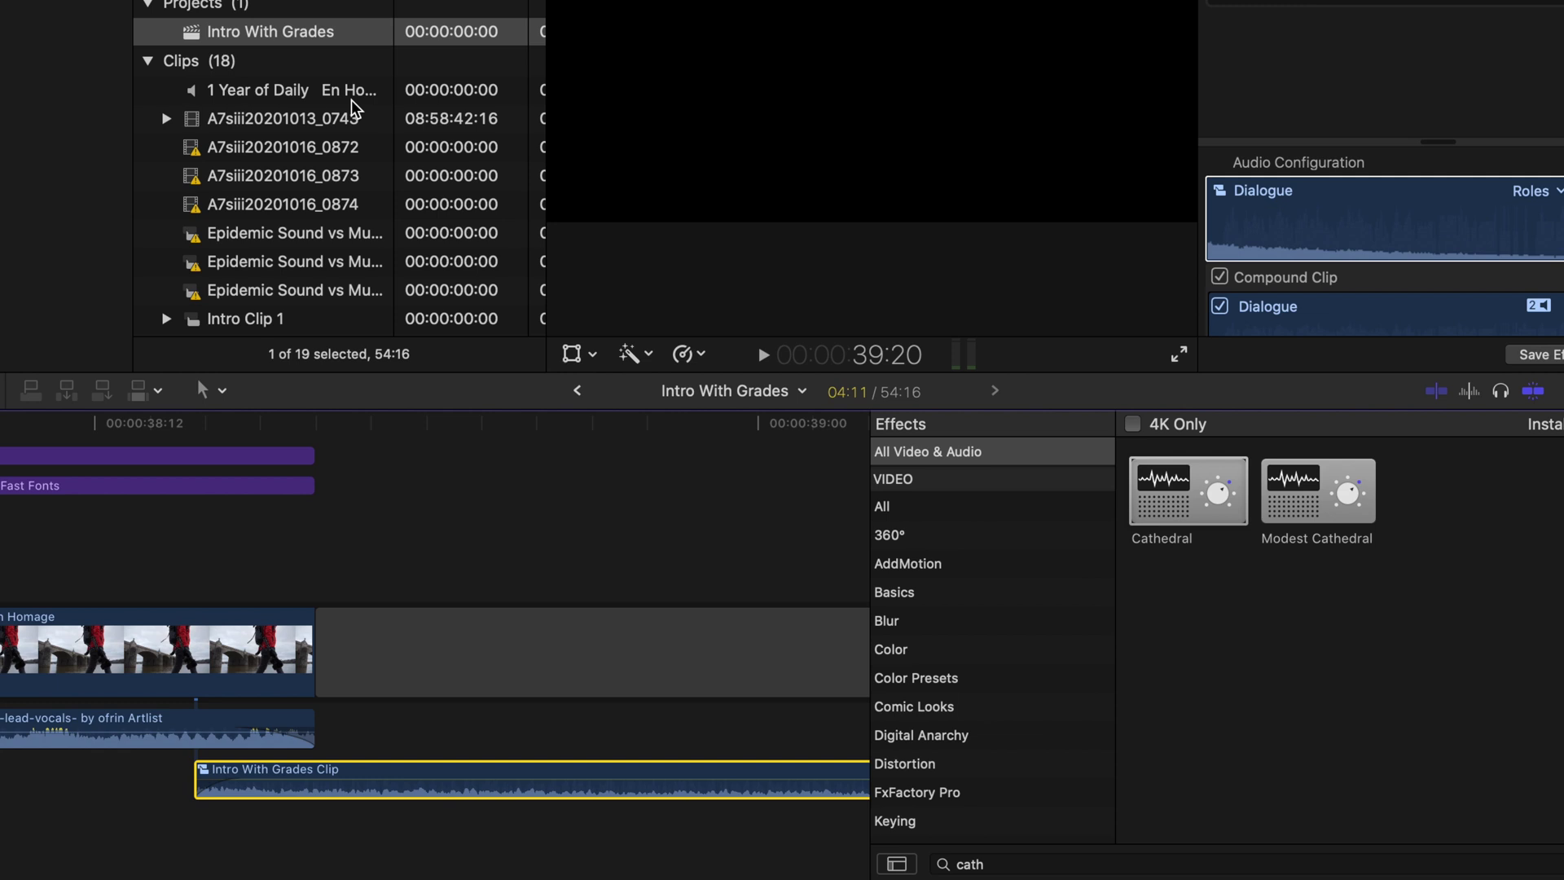
left_click(273, 770)
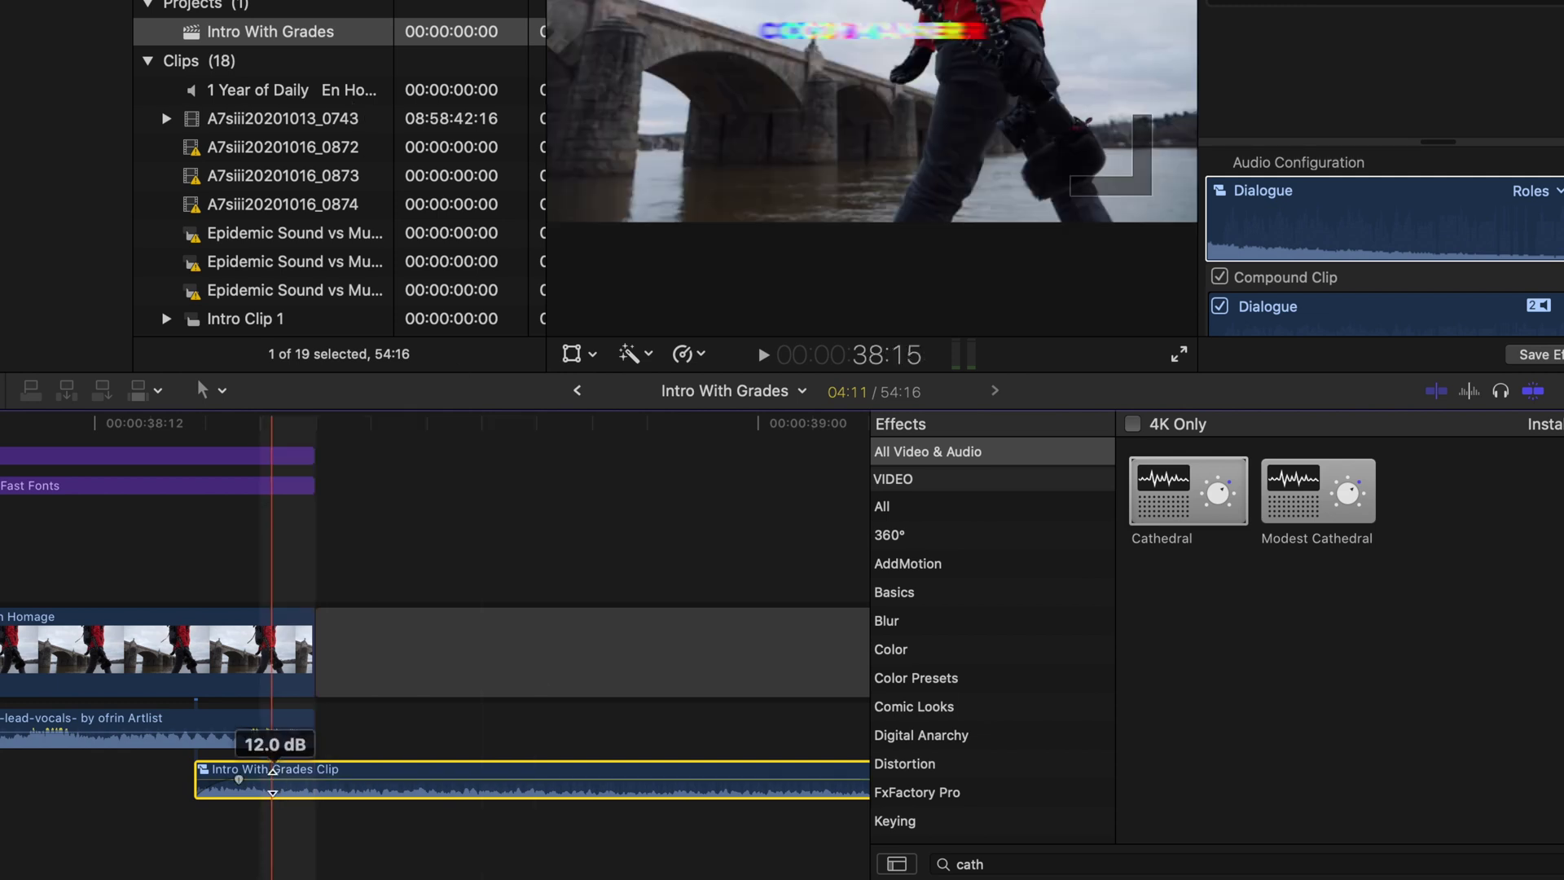
key("super+minus")
key("super+minus")
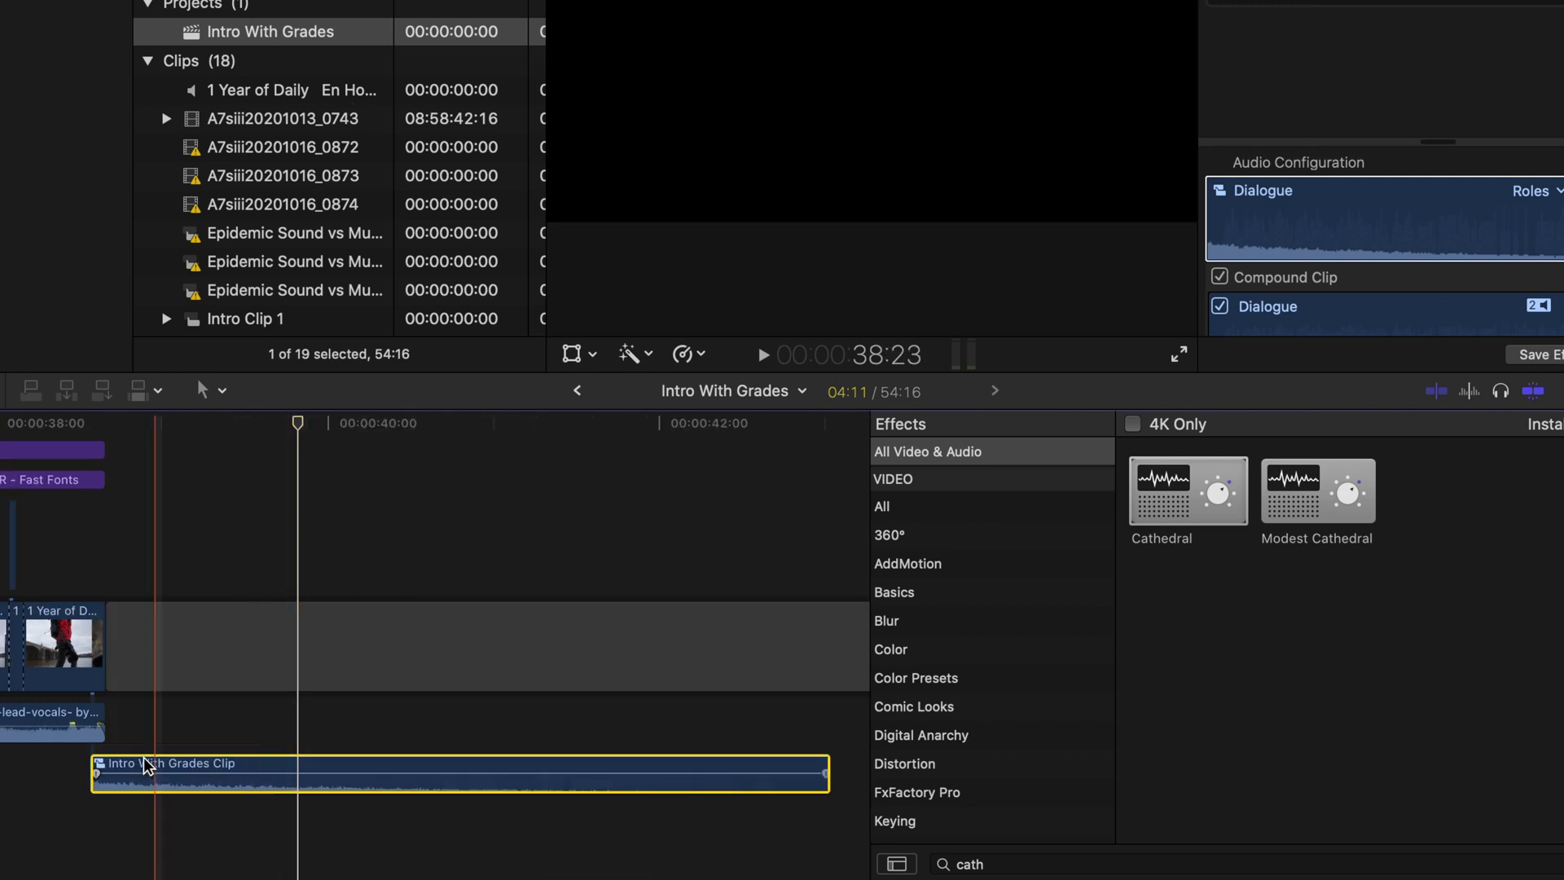